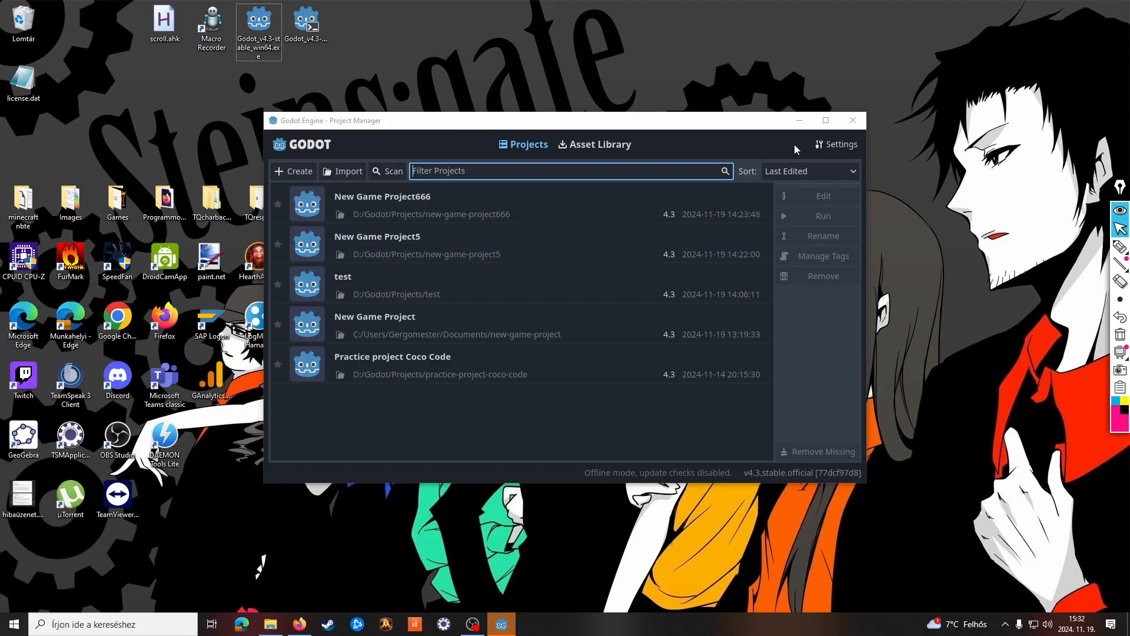
# Set up a new project named New Game Project456 with its folder created inside D:/Godot/Projects
pyautogui.click(312, 176)
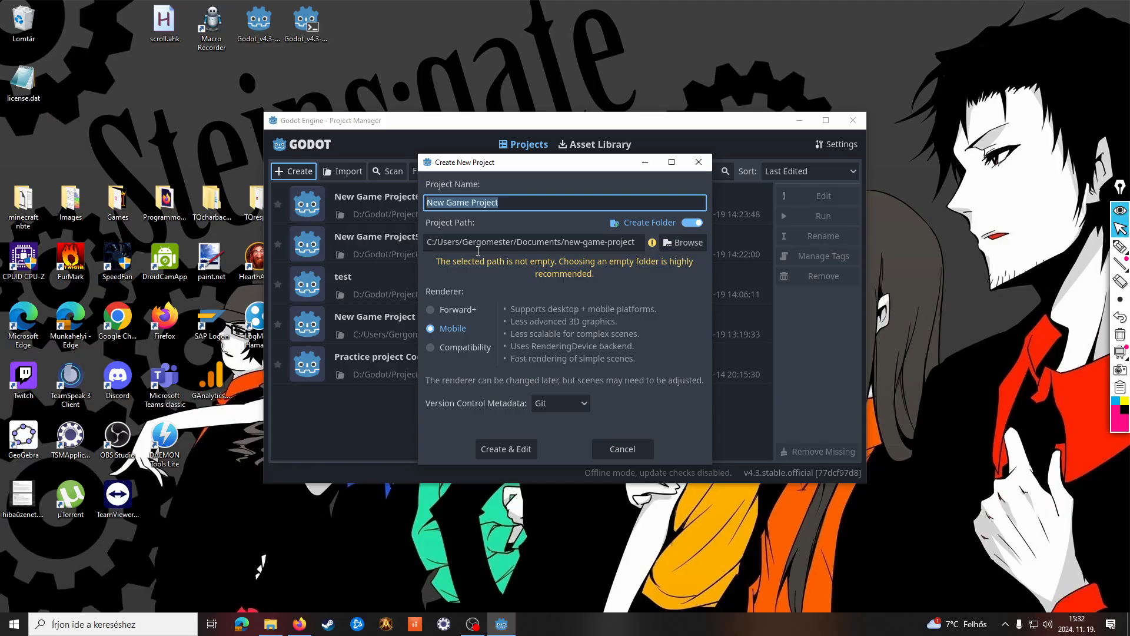
pyautogui.click(513, 203)
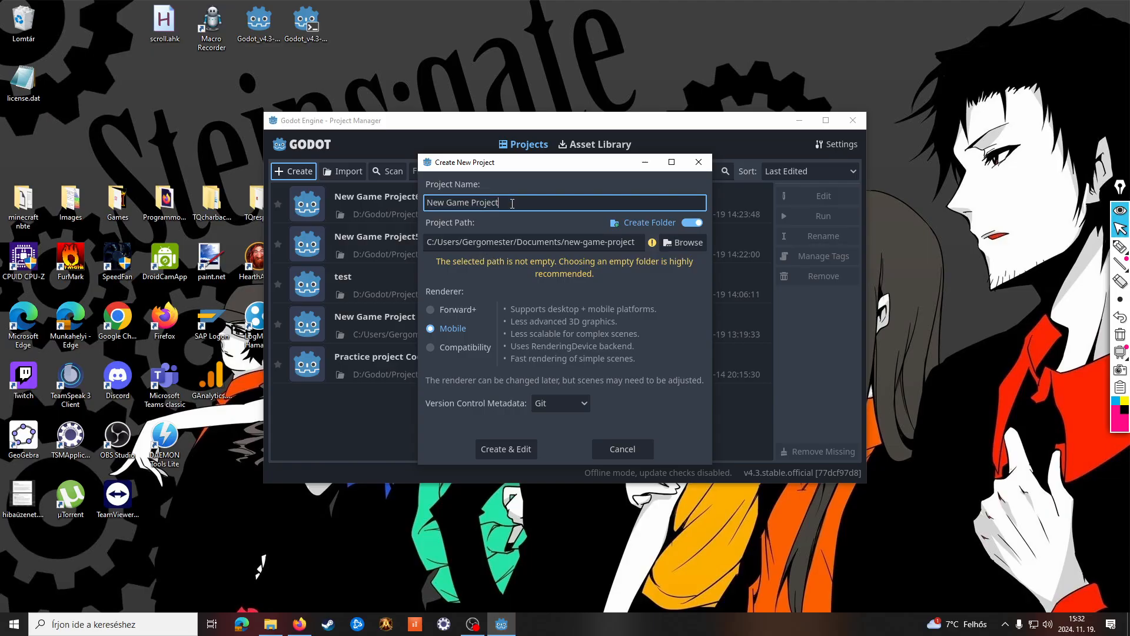
pyautogui.write('456')
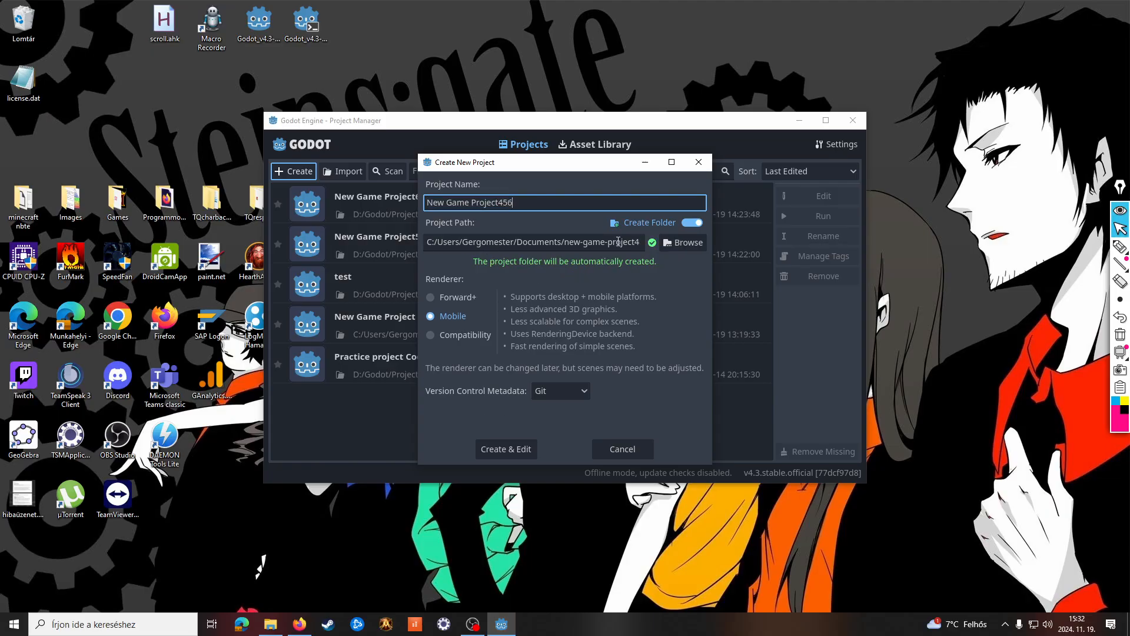
pyautogui.click(686, 242)
pyautogui.click(286, 378)
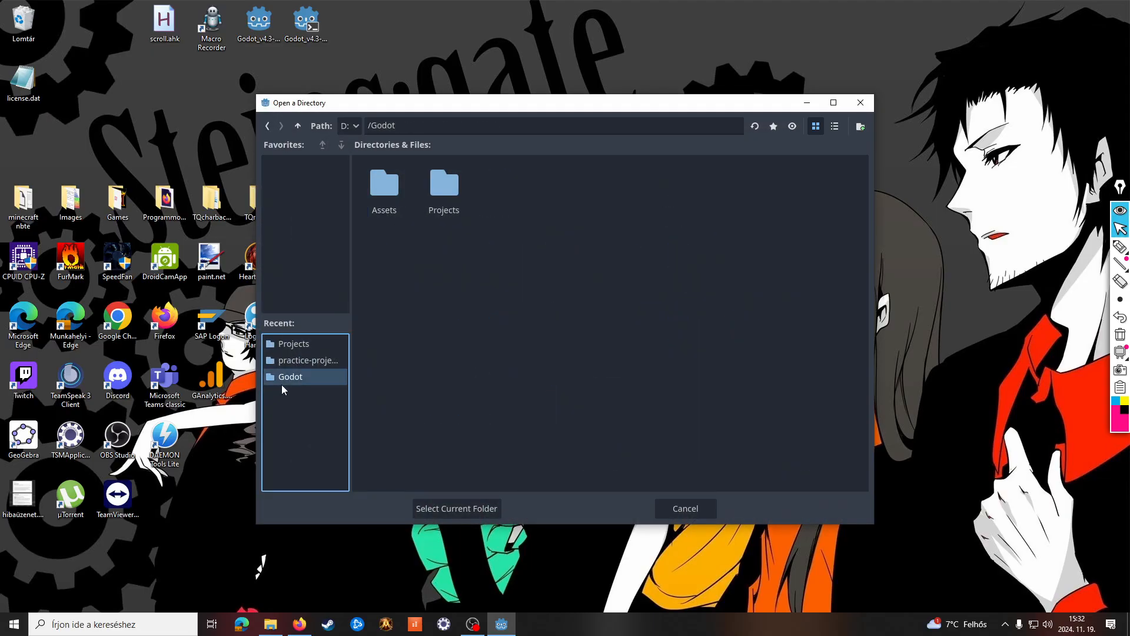
pyautogui.doubleClick(452, 206)
pyautogui.click(468, 508)
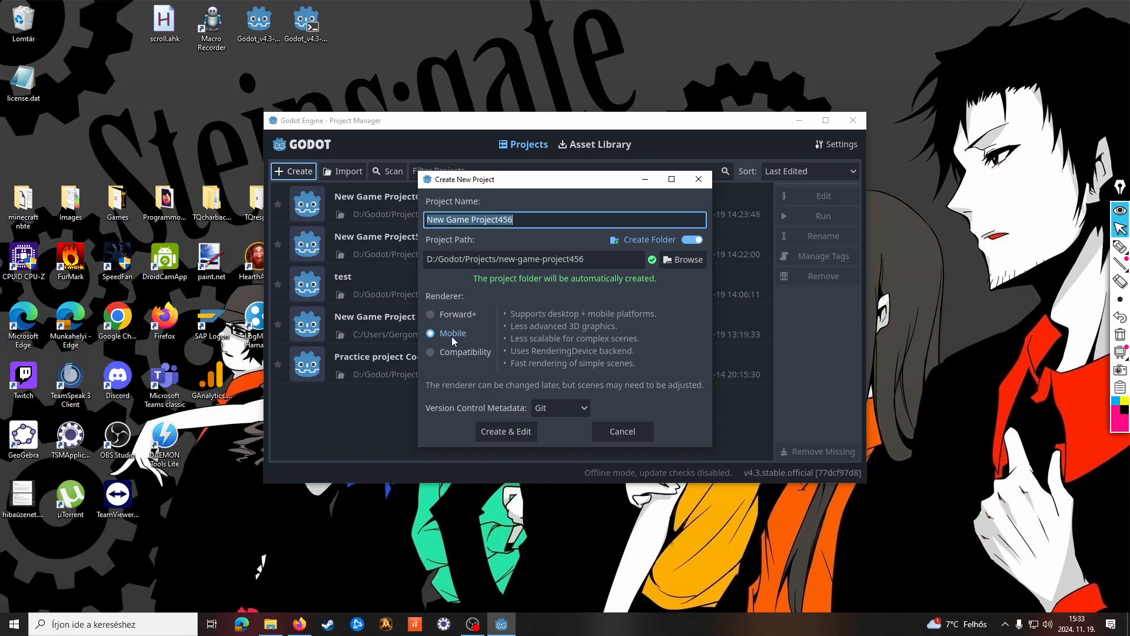
# Compare the Forward+ and Compatibility renderer descriptions, then create the project with the Mobile renderer
pyautogui.click(444, 317)
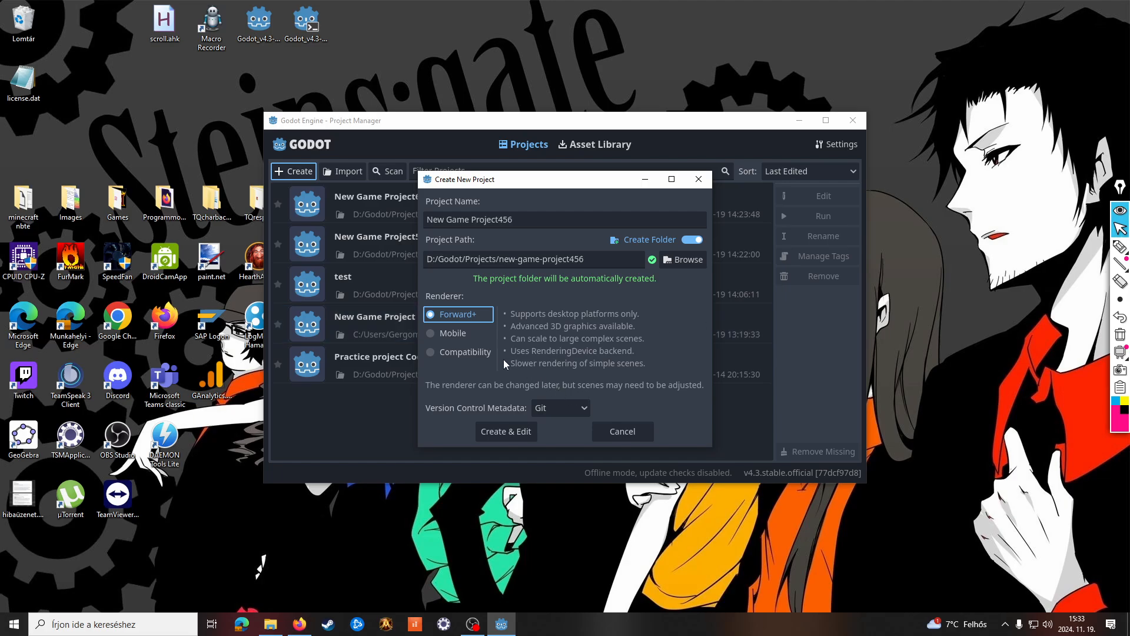
pyautogui.click(461, 352)
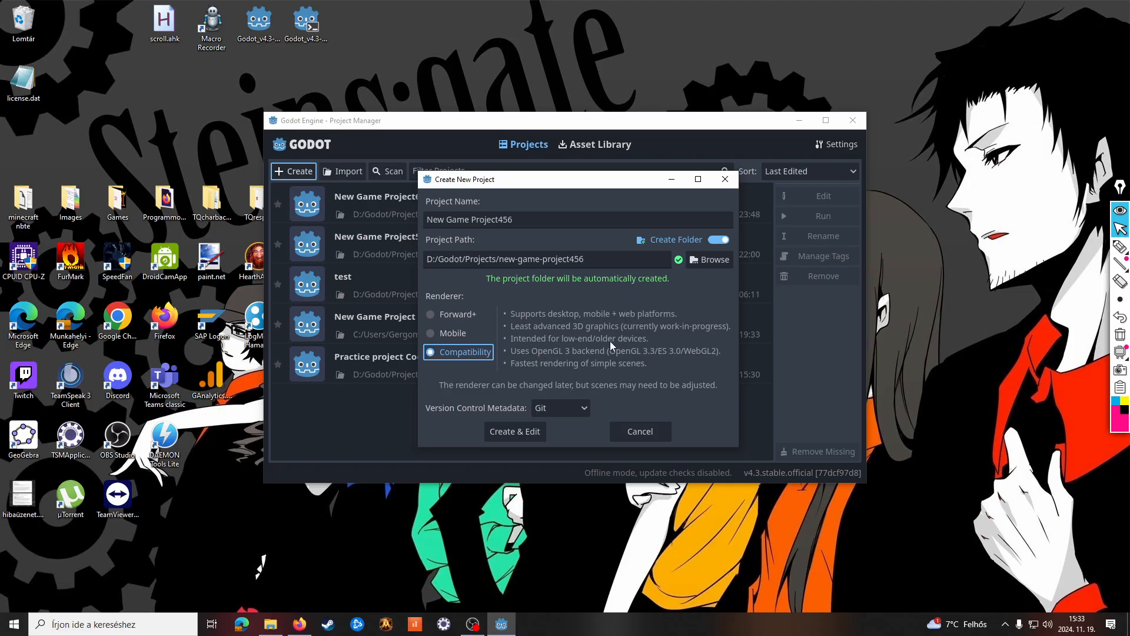
pyautogui.click(456, 334)
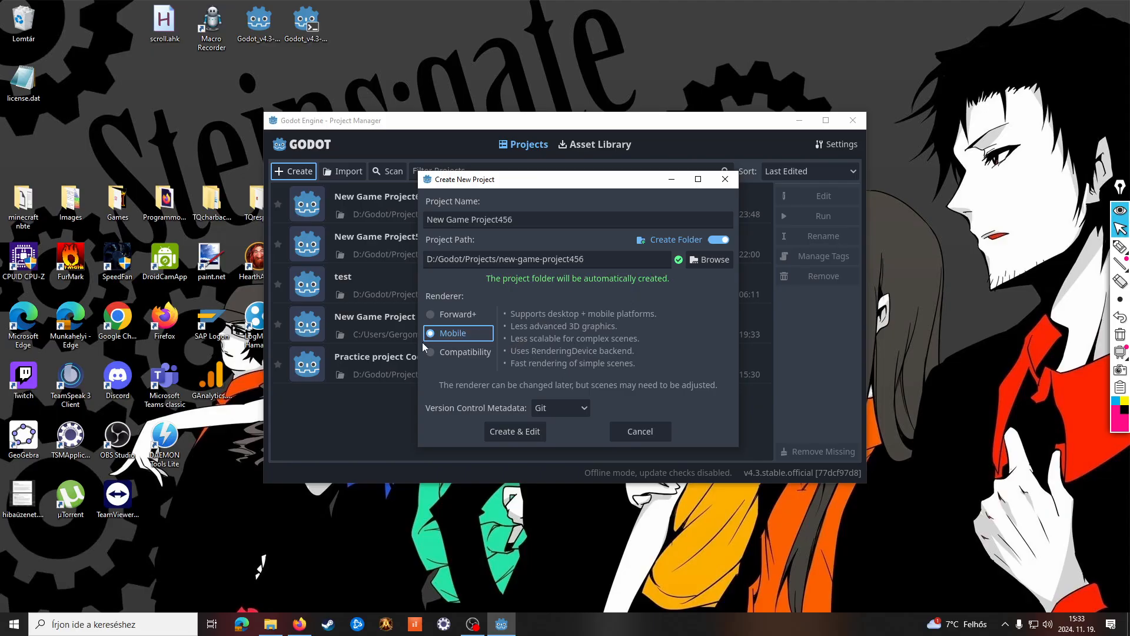
pyautogui.click(522, 431)
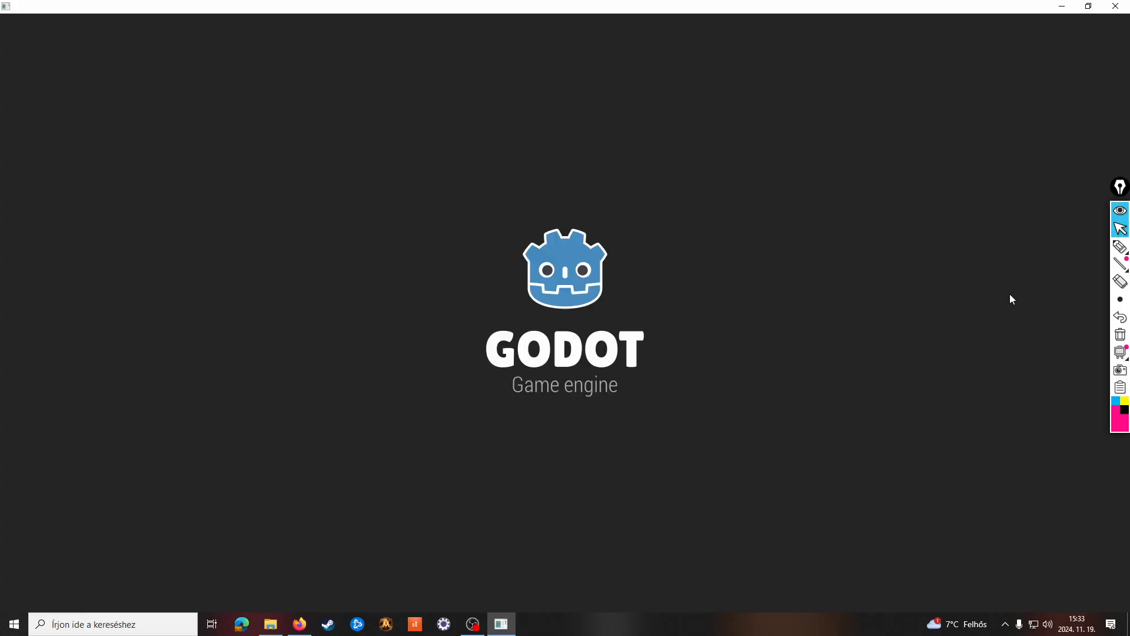
# Look through the 2D, AssetLib and Script workspaces of the new project
pyautogui.moveTo(1121, 248)
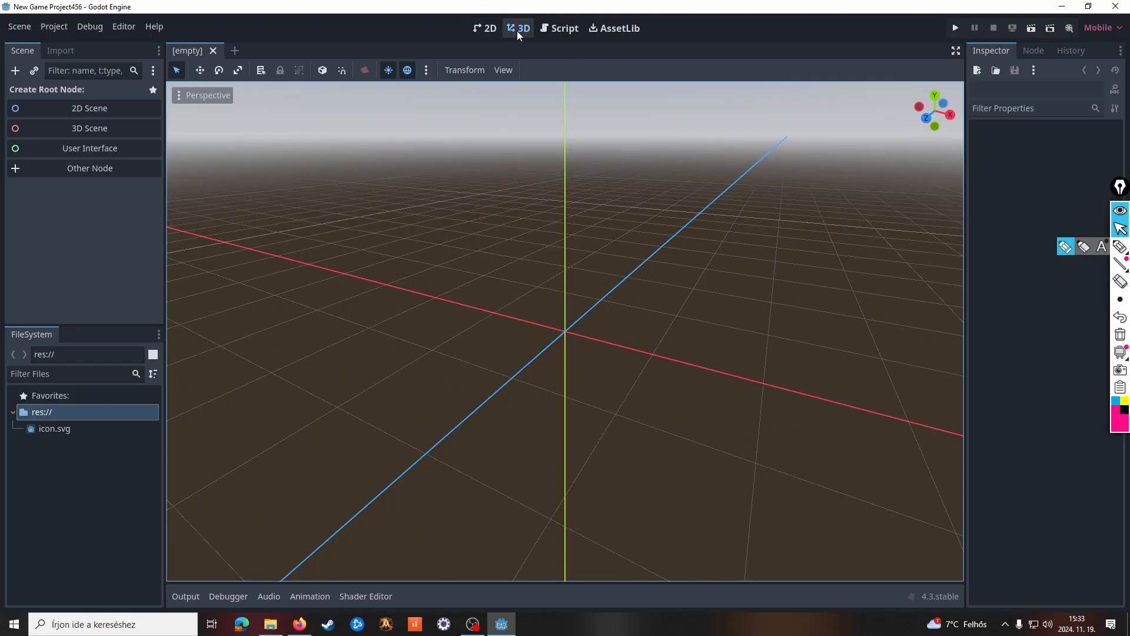
pyautogui.click(485, 28)
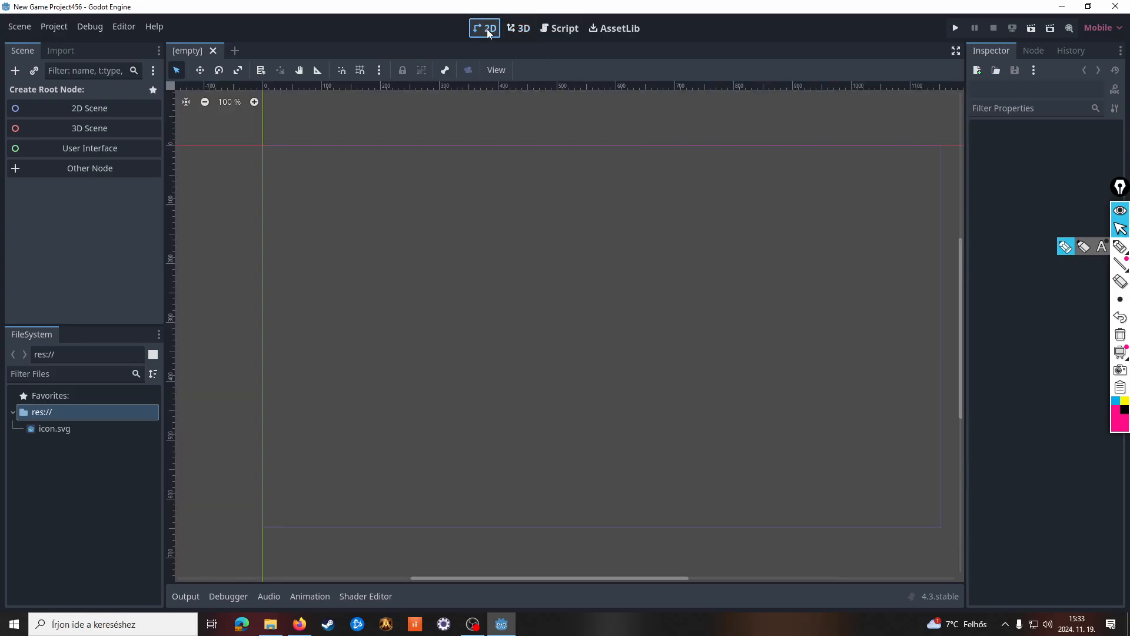
pyautogui.click(605, 30)
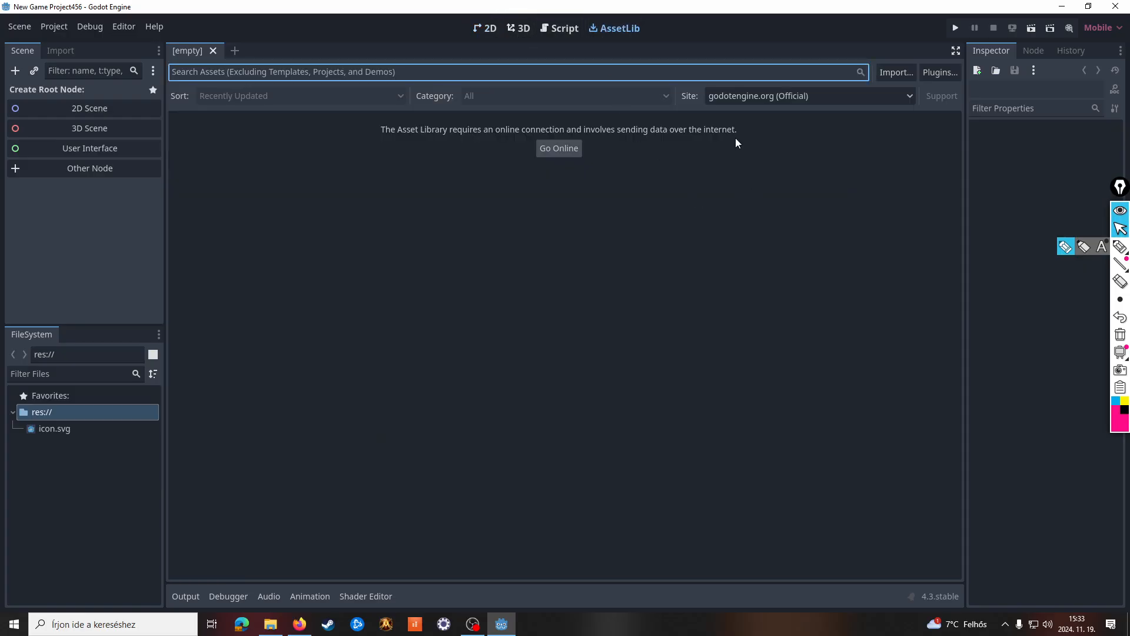
pyautogui.click(567, 33)
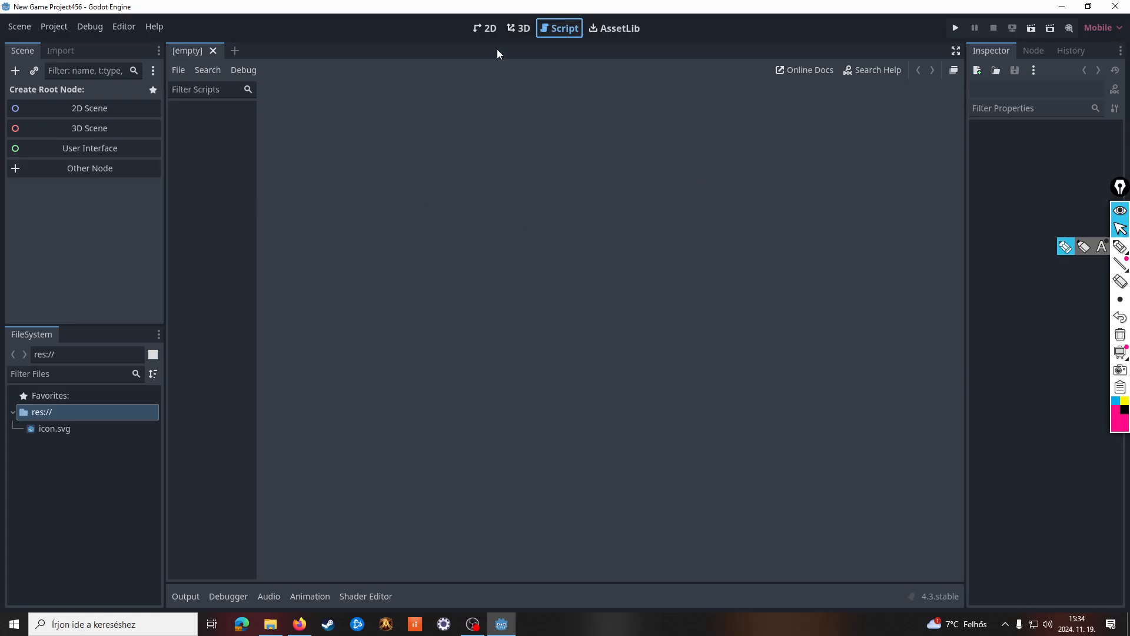
pyautogui.click(486, 29)
pyautogui.click(560, 28)
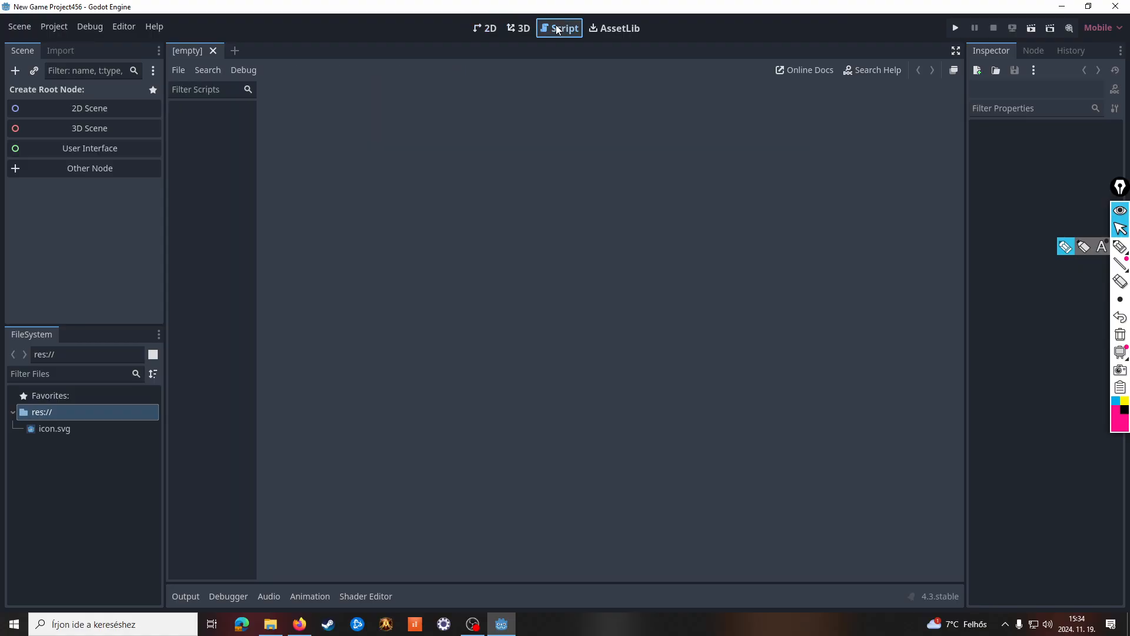
# Browse the class list in the script editor's help search and close it
pyautogui.click(883, 71)
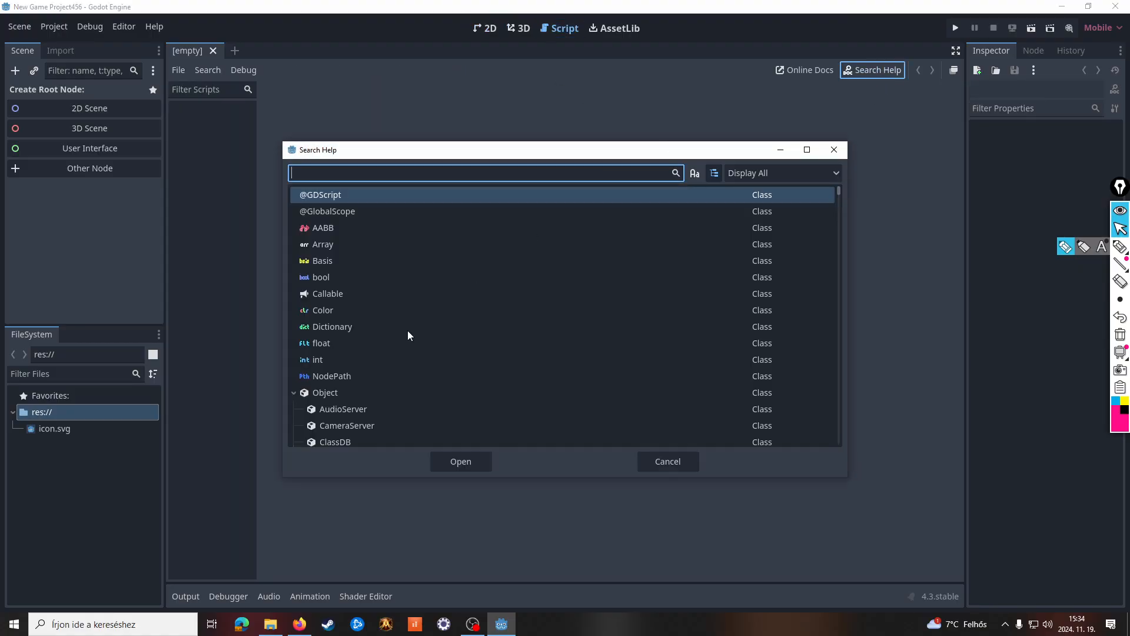
pyautogui.scroll(-20, 409, 330)
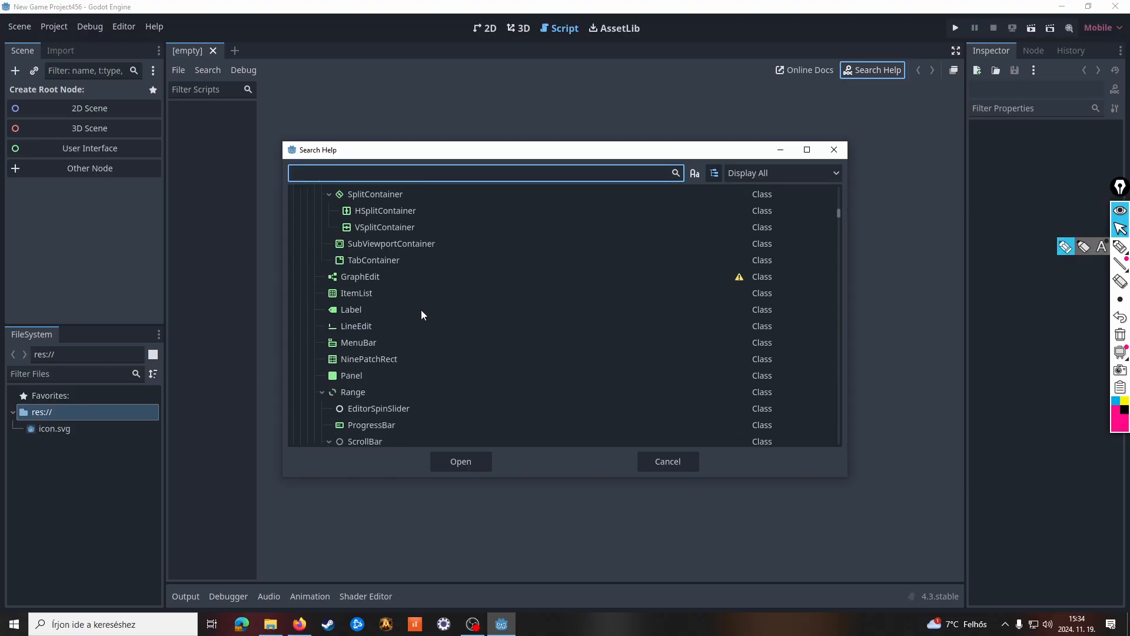
pyautogui.scroll(-20, 422, 310)
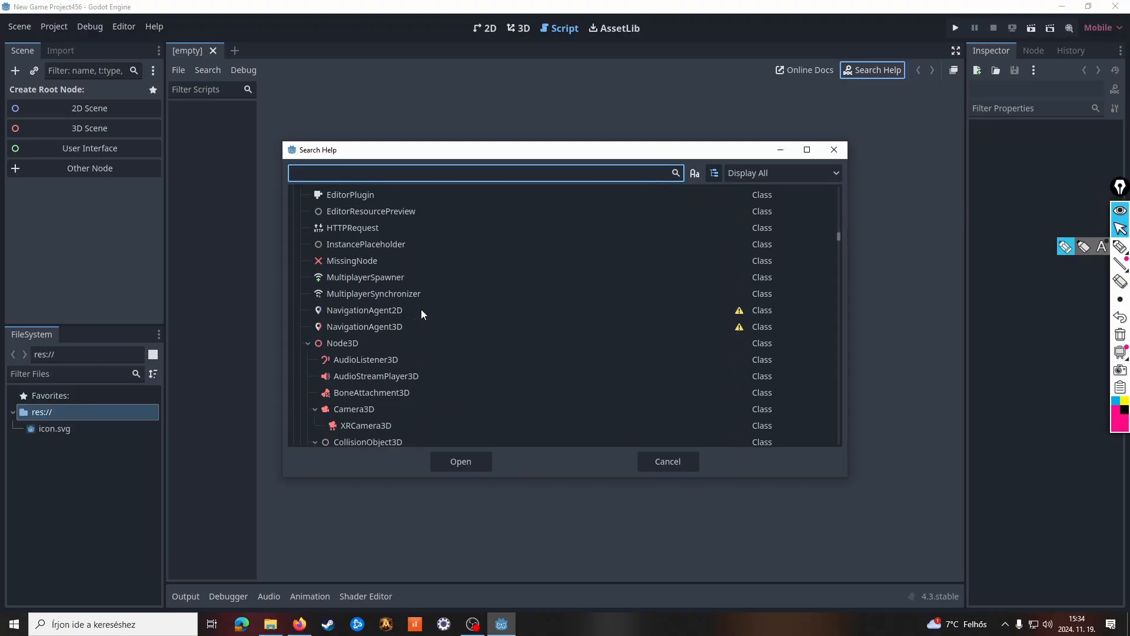
pyautogui.scroll(-20, 421, 310)
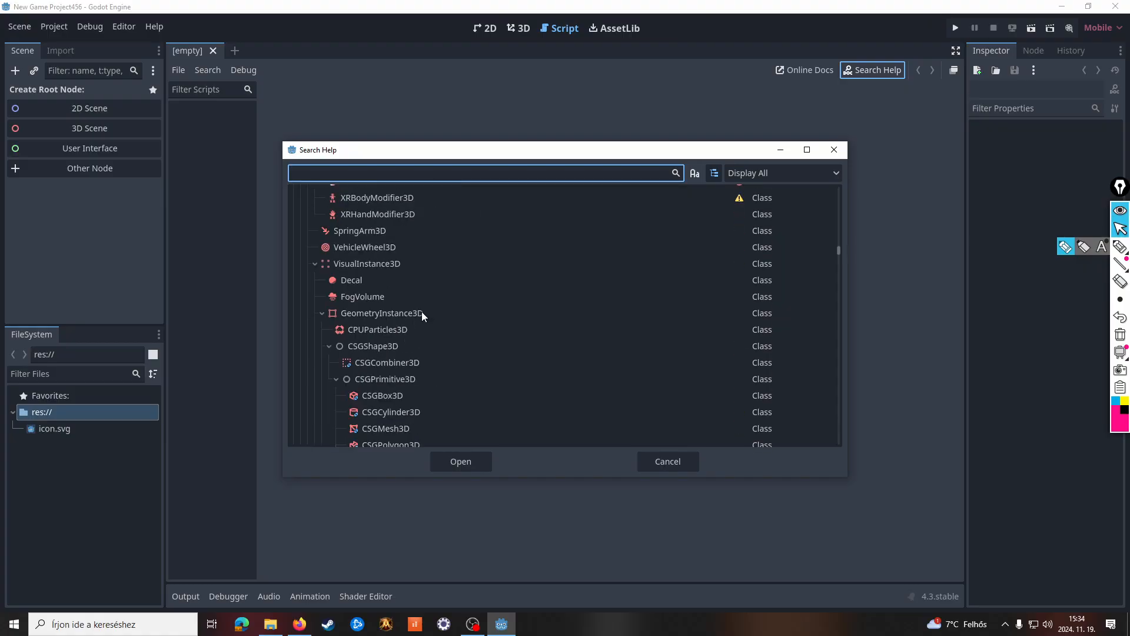
pyautogui.scroll(-15, 422, 313)
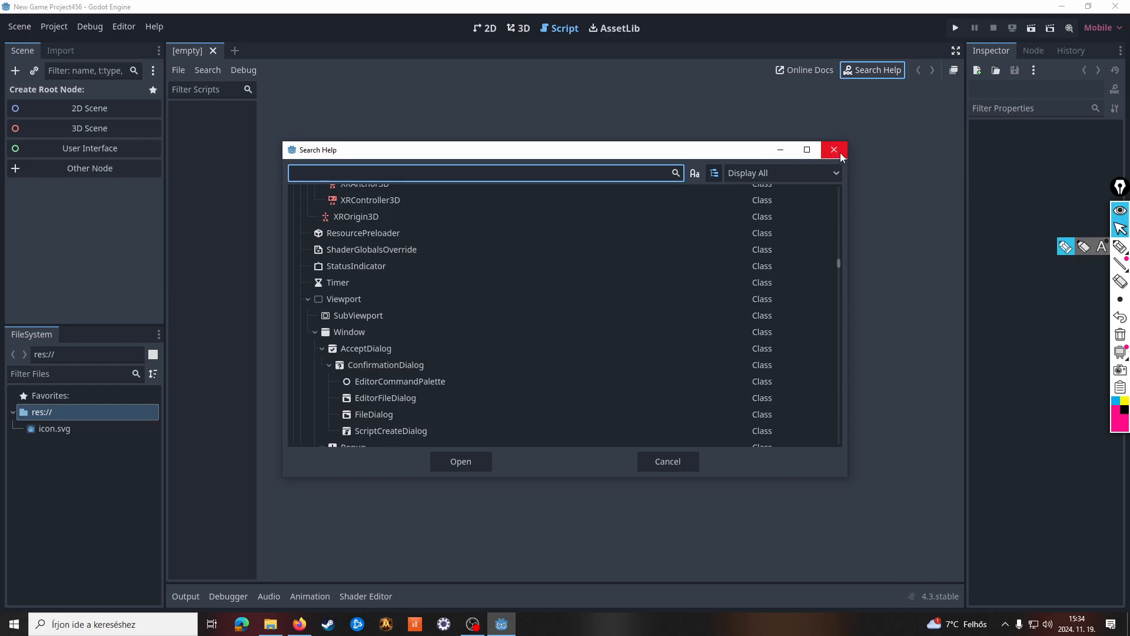
pyautogui.click(651, 464)
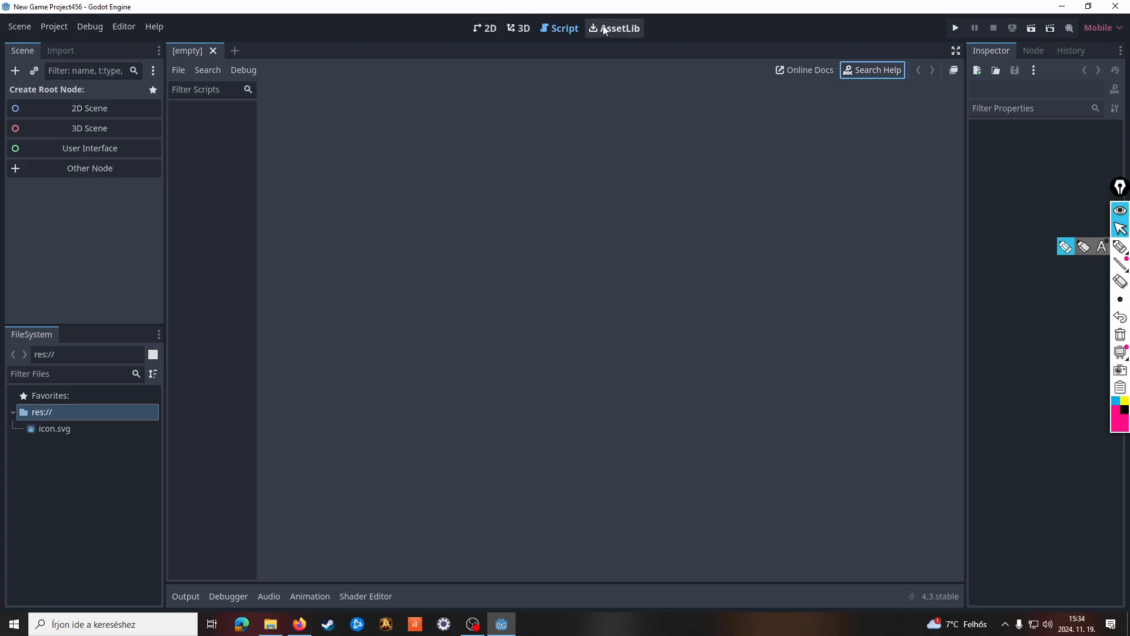
# Switch to the 2D workspace and create a 2D Scene root node
pyautogui.click(484, 28)
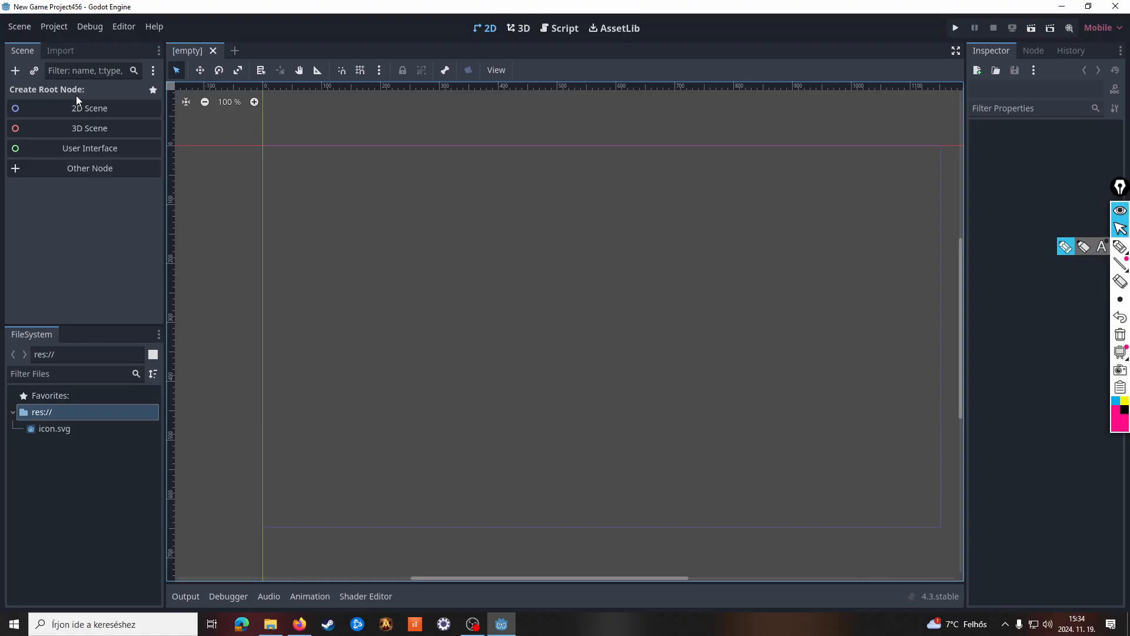
pyautogui.click(80, 113)
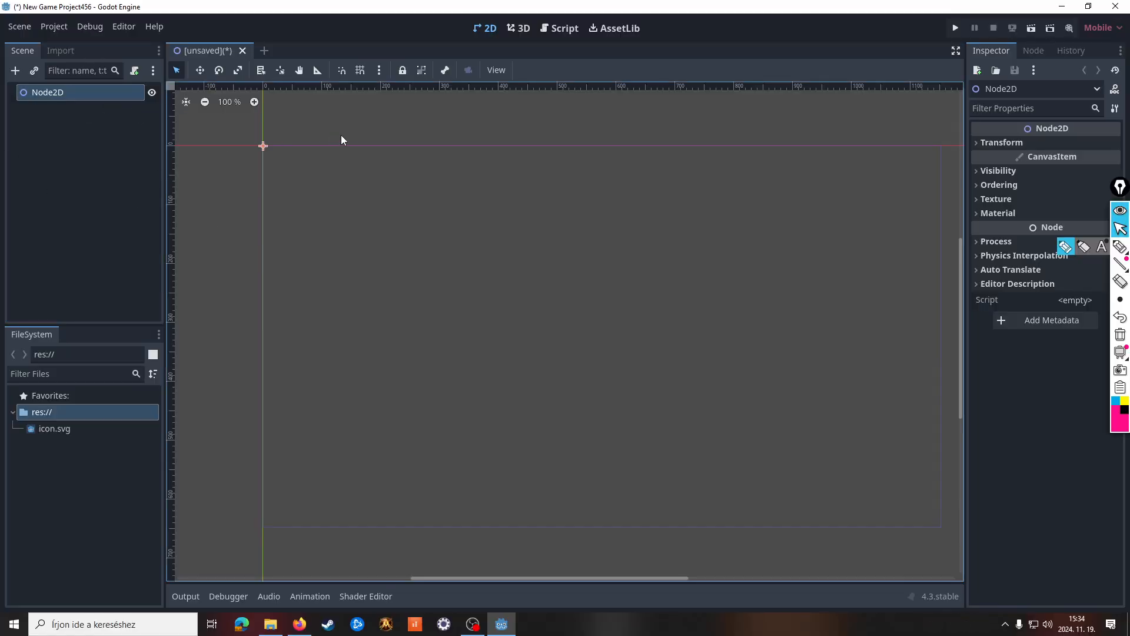
pyautogui.rightClick(80, 93)
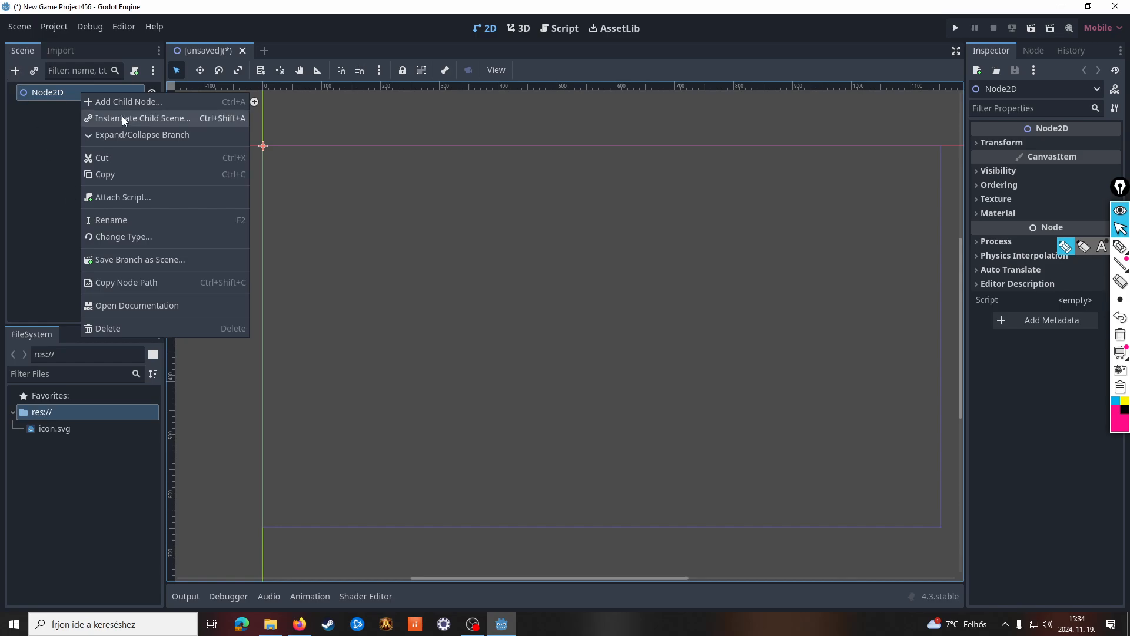
pyautogui.click(49, 155)
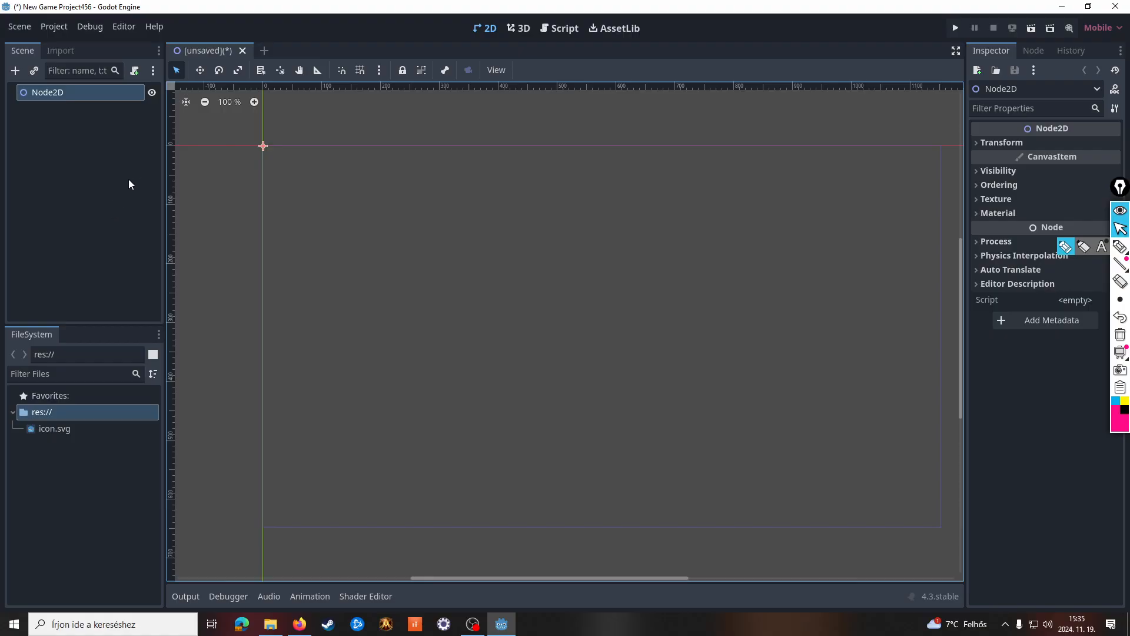
pyautogui.click(146, 74)
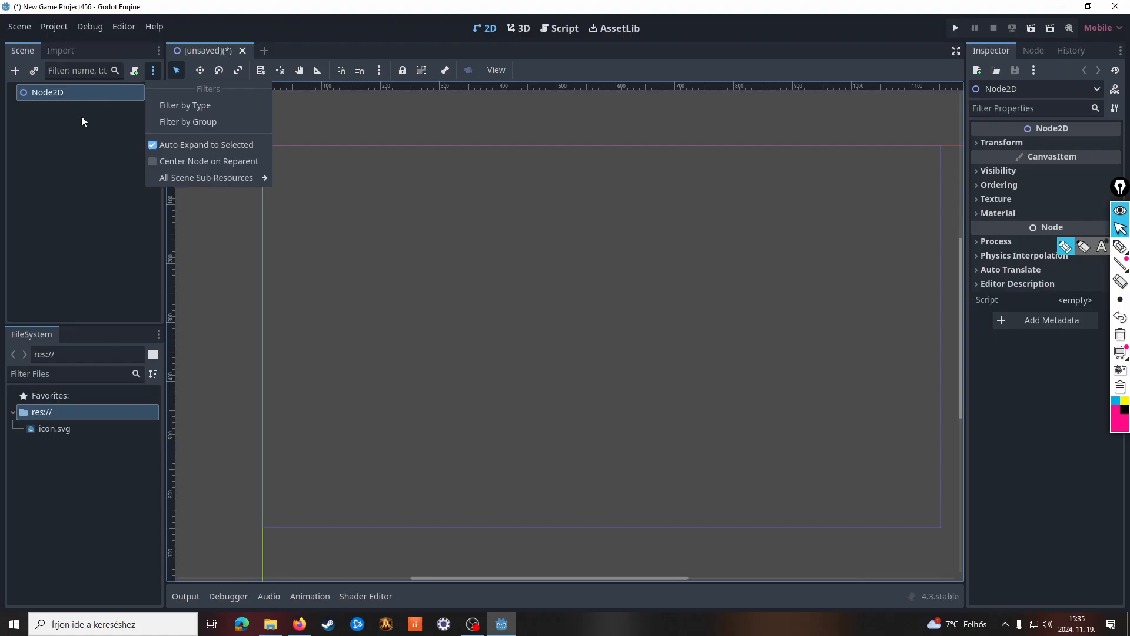
pyautogui.click(116, 201)
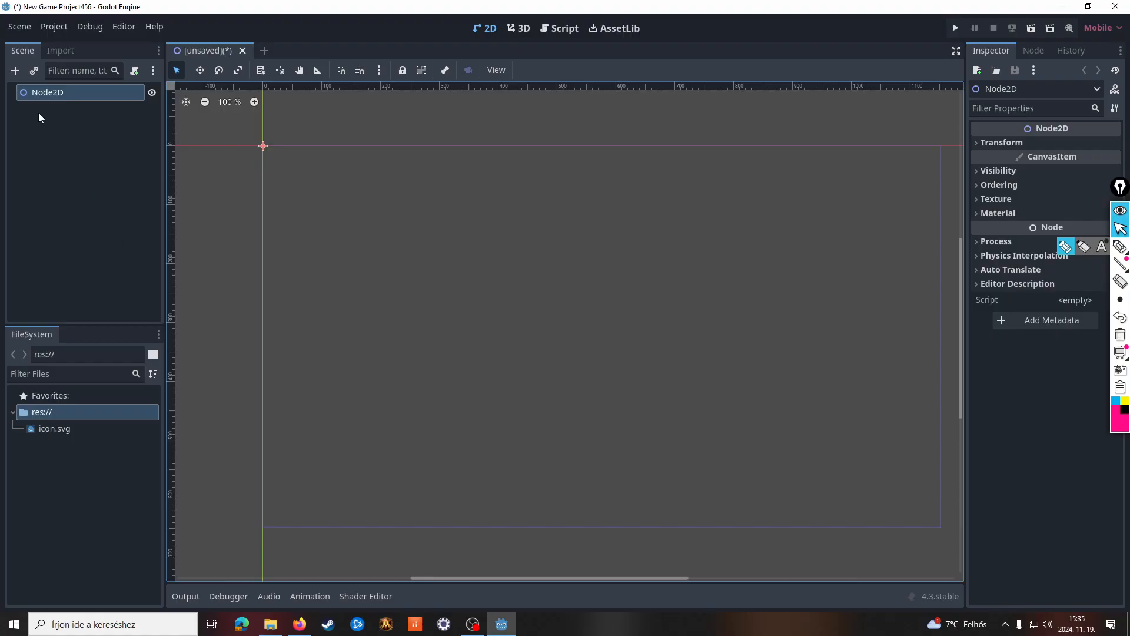
# Add an AnimatedSprite2D node as a child of the root Node2D
pyautogui.rightClick(52, 93)
pyautogui.click(88, 105)
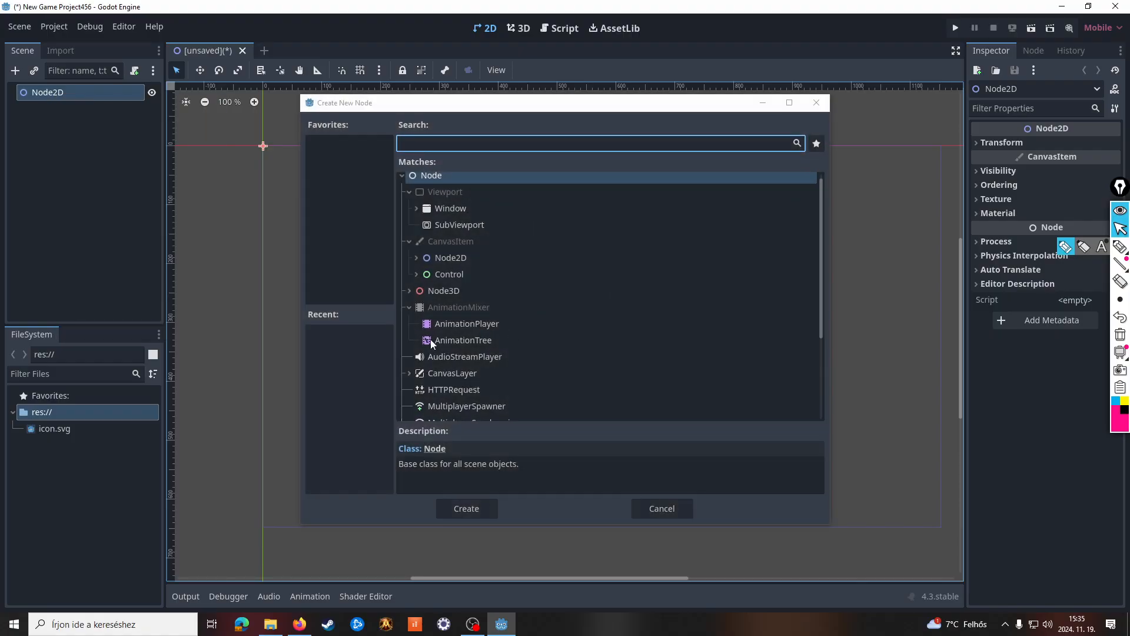
pyautogui.click(422, 258)
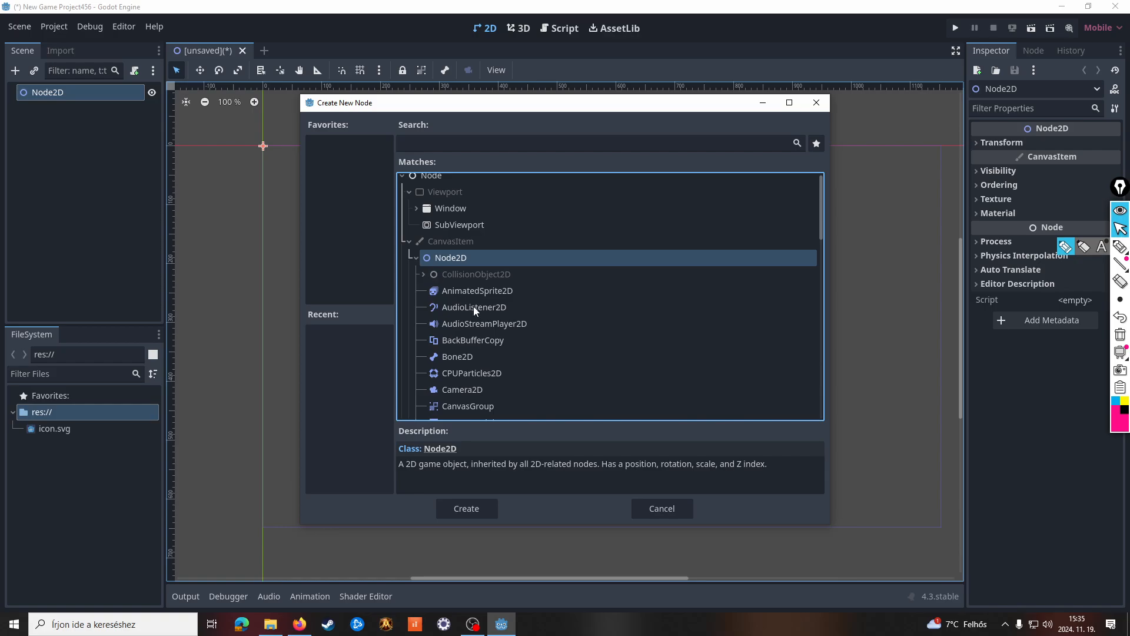
pyautogui.doubleClick(477, 290)
# Add a TileMapLayer node as another child of the root Node2D
pyautogui.rightClick(50, 91)
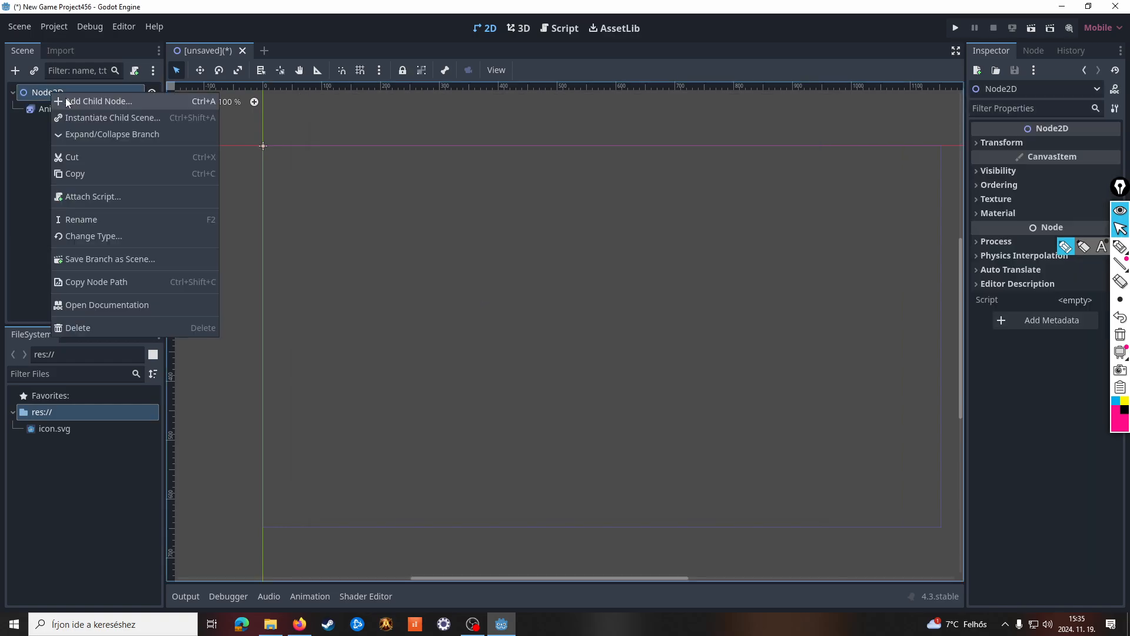
pyautogui.click(70, 104)
pyautogui.click(422, 264)
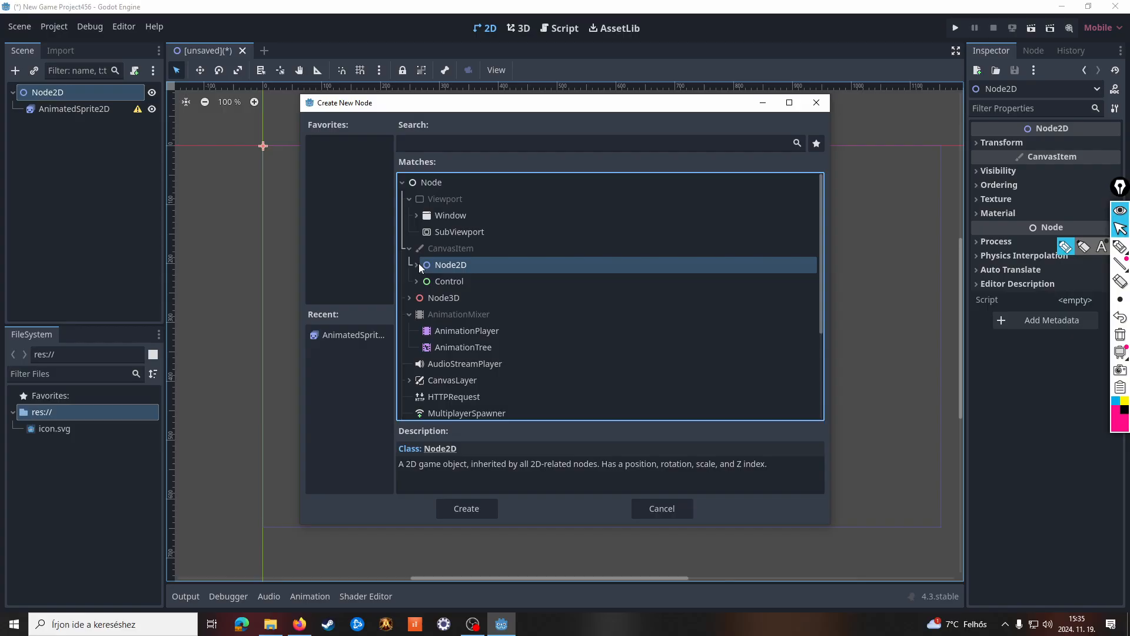
pyautogui.click(417, 264)
pyautogui.scroll(-6, 533, 391)
pyautogui.scroll(-3, 485, 376)
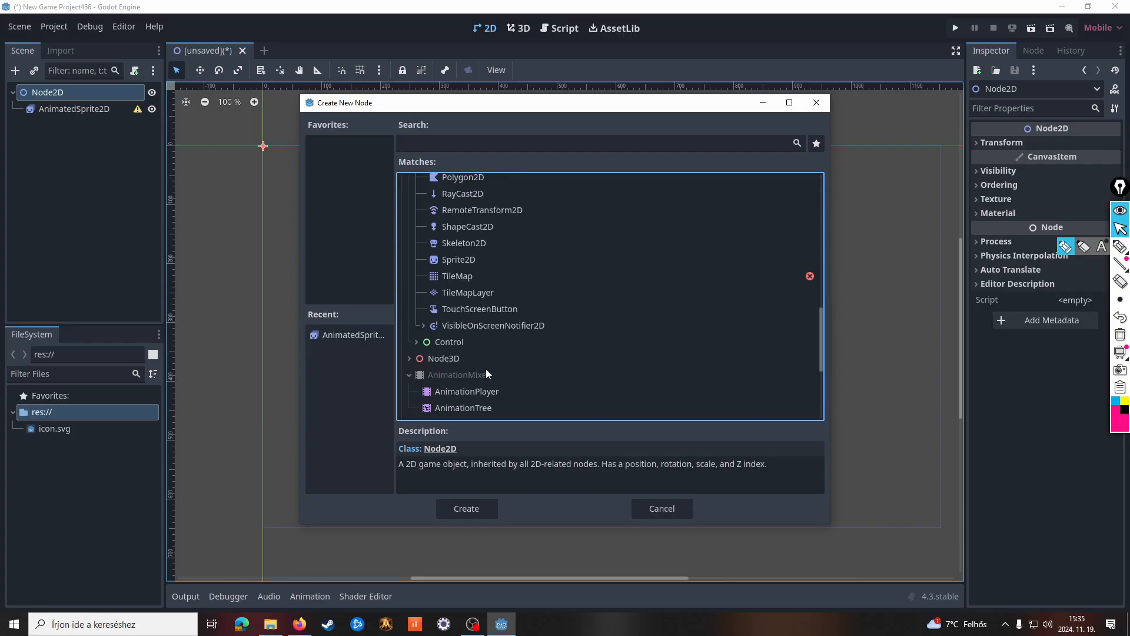
pyautogui.doubleClick(478, 291)
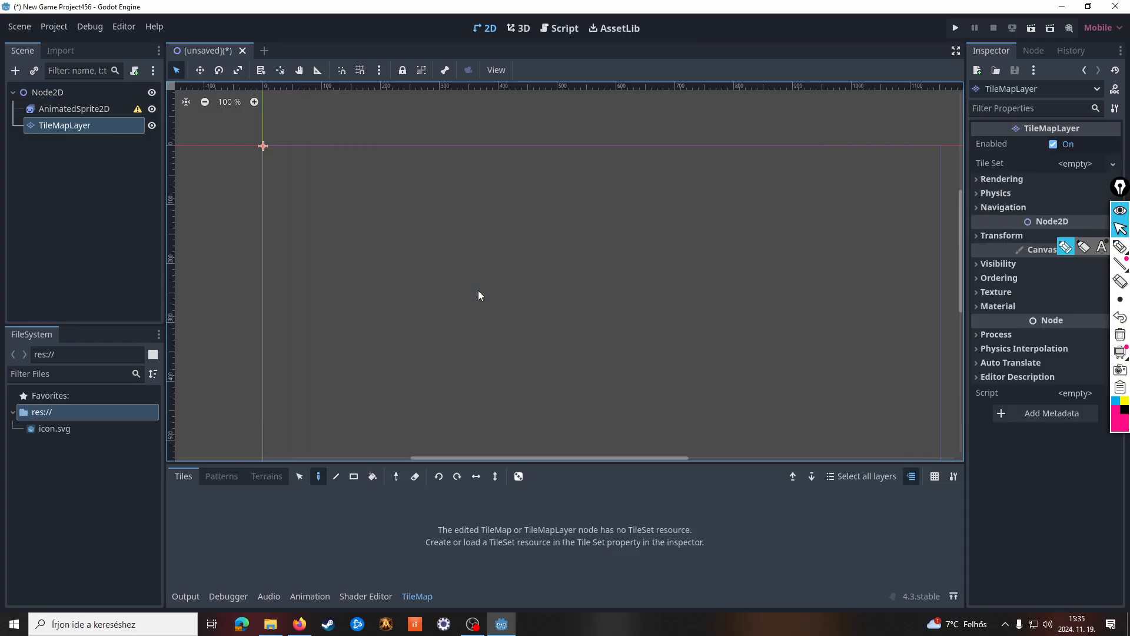
# Add a CharacterBody2D node as a child of the root Node2D
pyautogui.rightClick(58, 112)
pyautogui.click(34, 94)
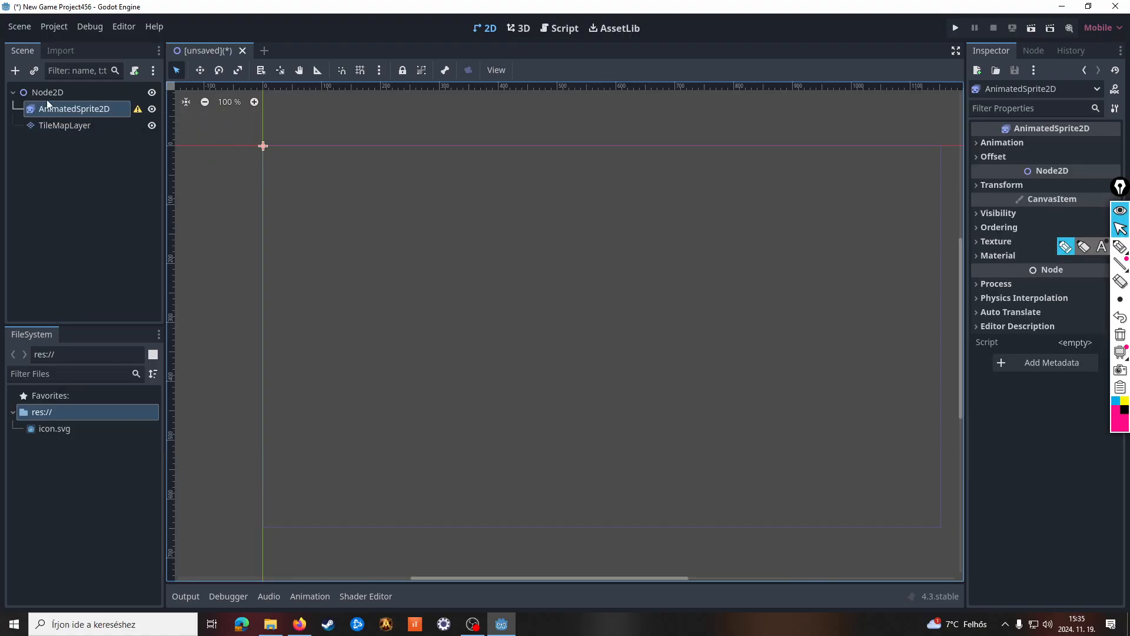
pyautogui.rightClick(49, 94)
pyautogui.click(71, 108)
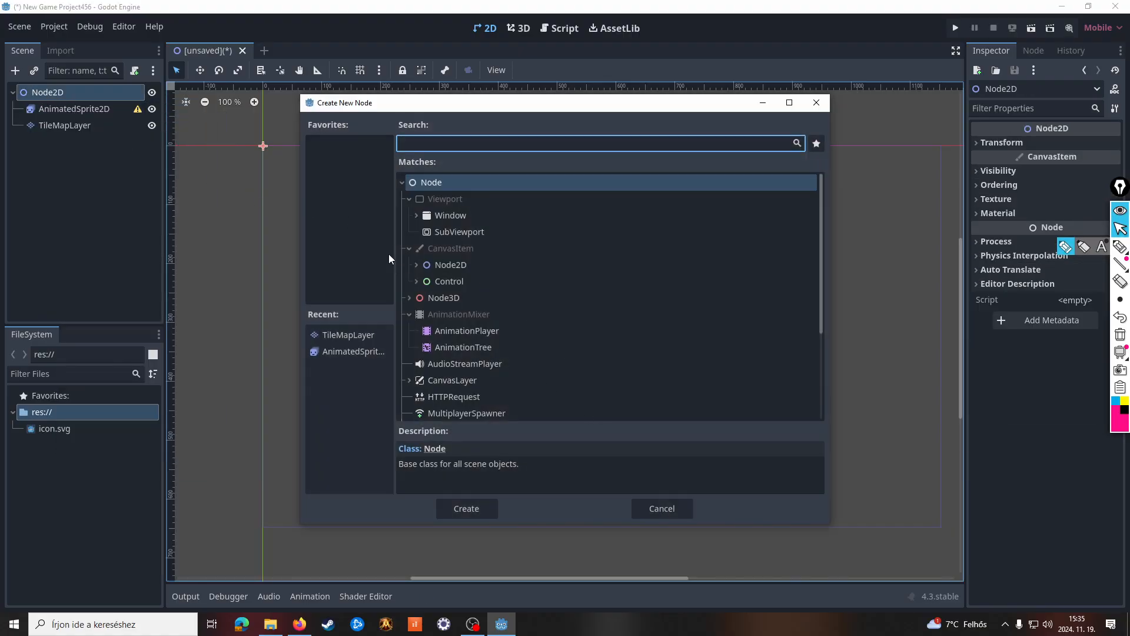
pyautogui.click(417, 265)
pyautogui.scroll(-10, 491, 358)
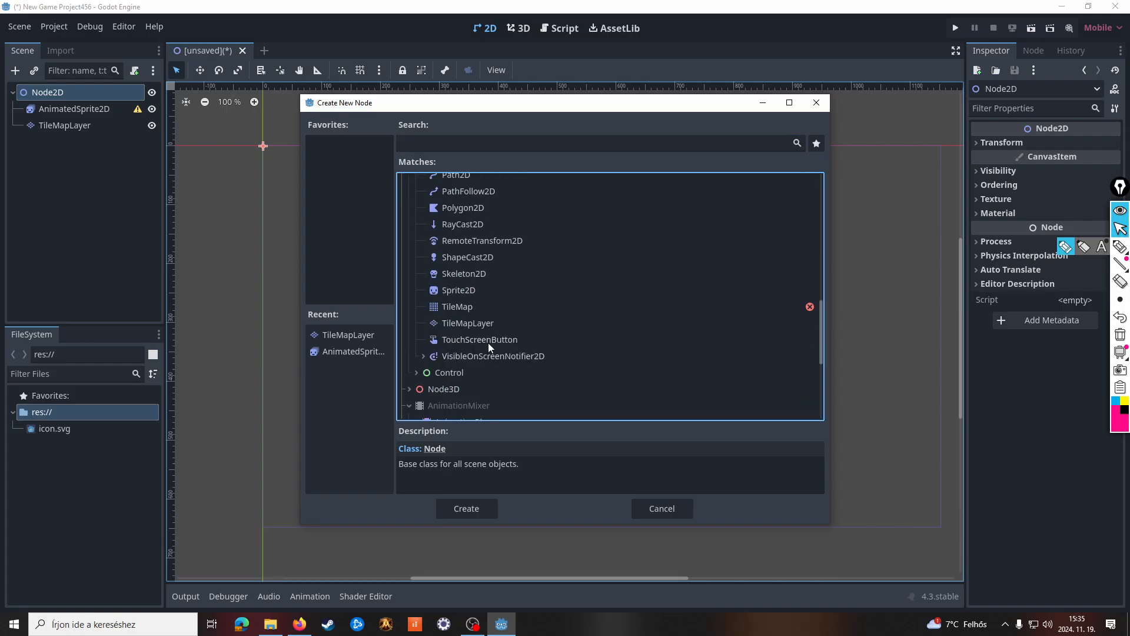
pyautogui.scroll(2, 492, 341)
pyautogui.scroll(3, 493, 341)
pyautogui.click(499, 141)
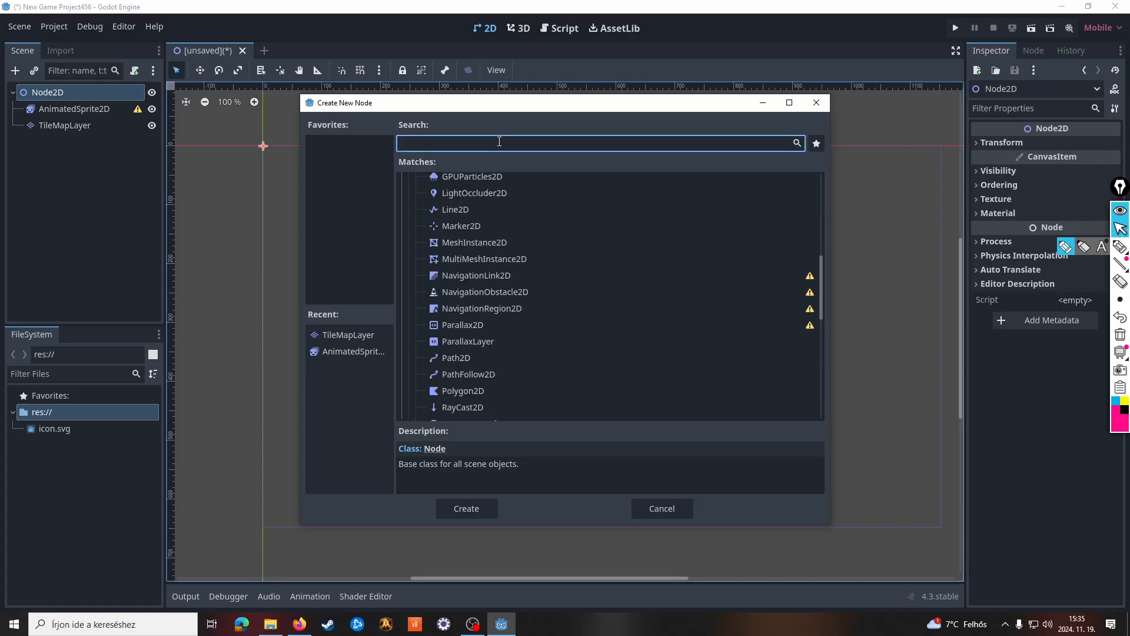
pyautogui.write('ch')
pyautogui.doubleClick(496, 210)
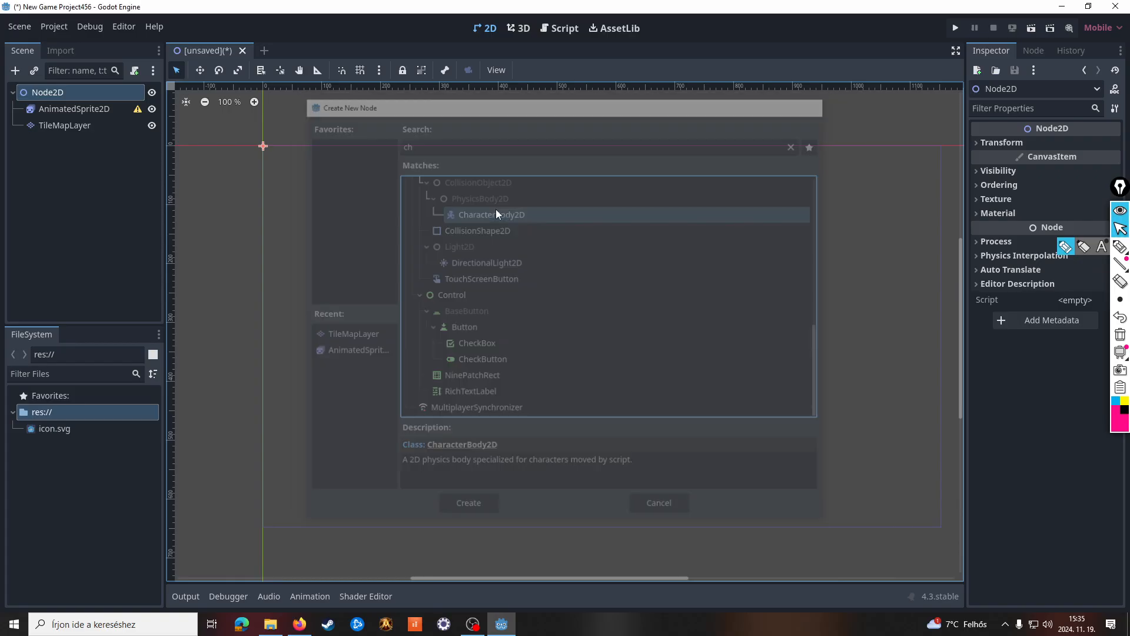
# Reparent the AnimatedSprite2D node so that it becomes a child of CharacterBody2D
pyautogui.moveTo(62, 104); pyautogui.dragTo(61, 147)
pyautogui.click(61, 147)
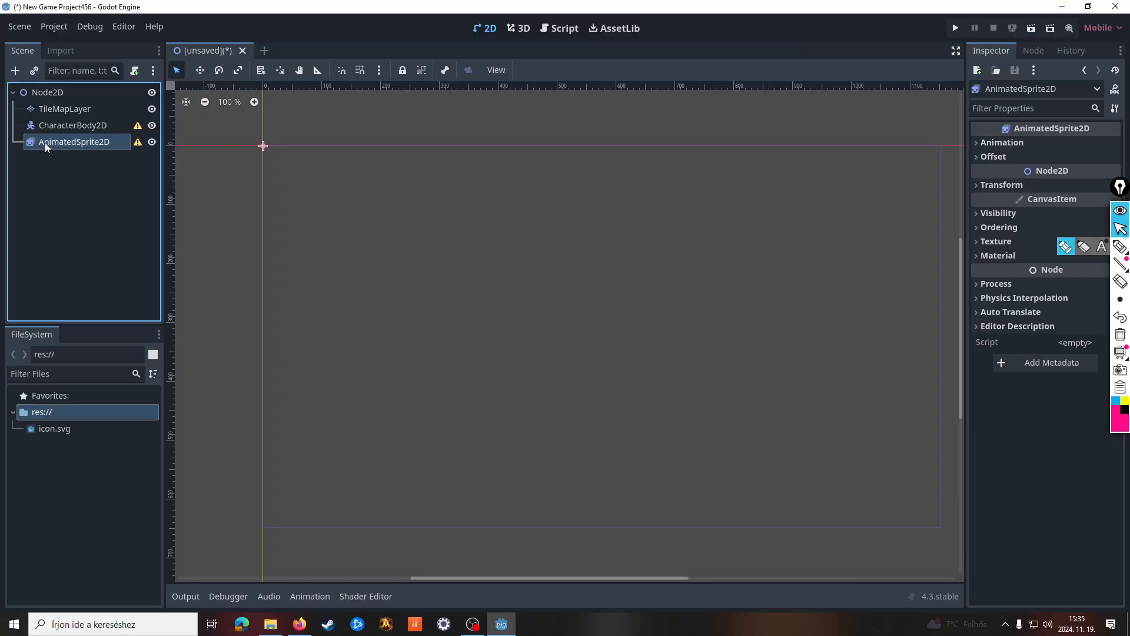
pyautogui.doubleClick(55, 126)
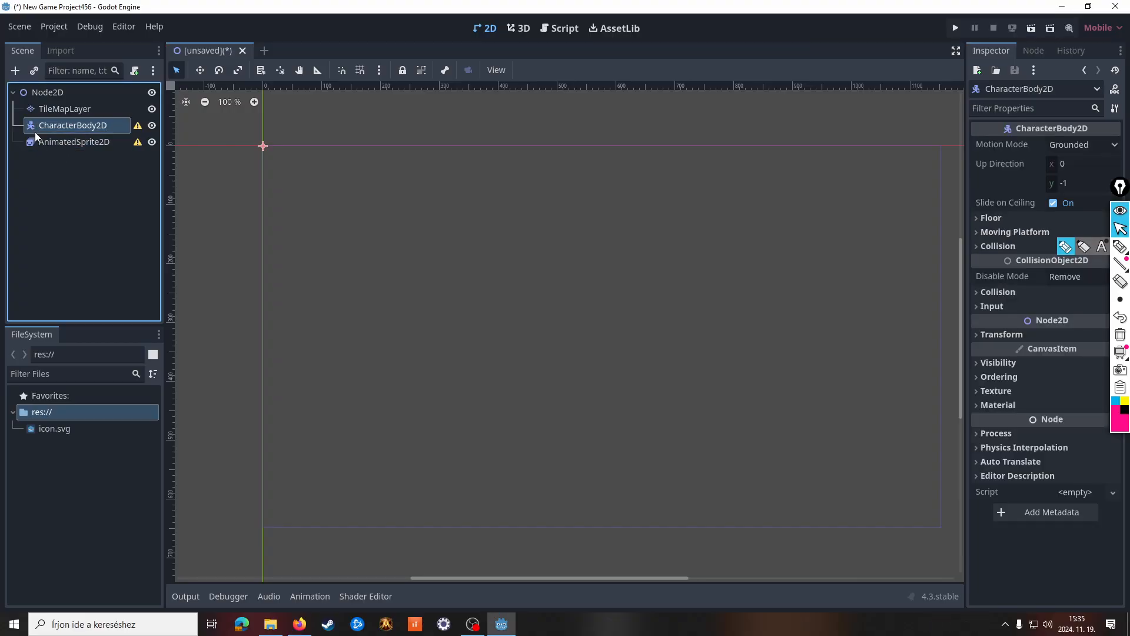
pyautogui.moveTo(44, 143); pyautogui.dragTo(42, 129)
pyautogui.click(78, 203)
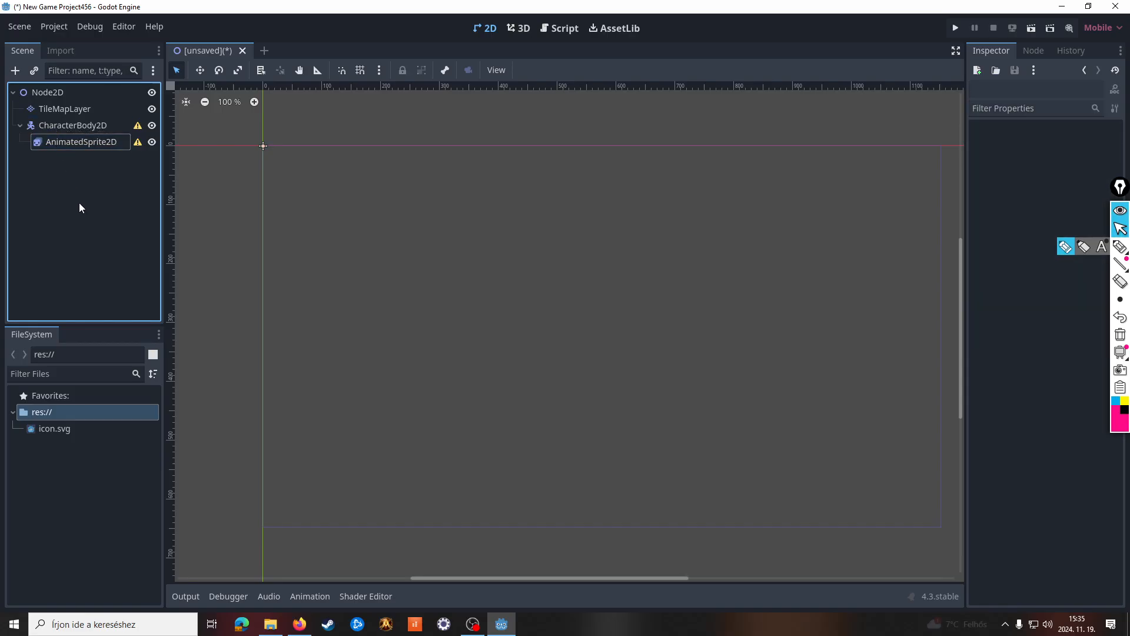
# Add a CollisionShape2D node as a child of CharacterBody2D
pyautogui.rightClick(69, 125)
pyautogui.click(100, 134)
pyautogui.click(481, 145)
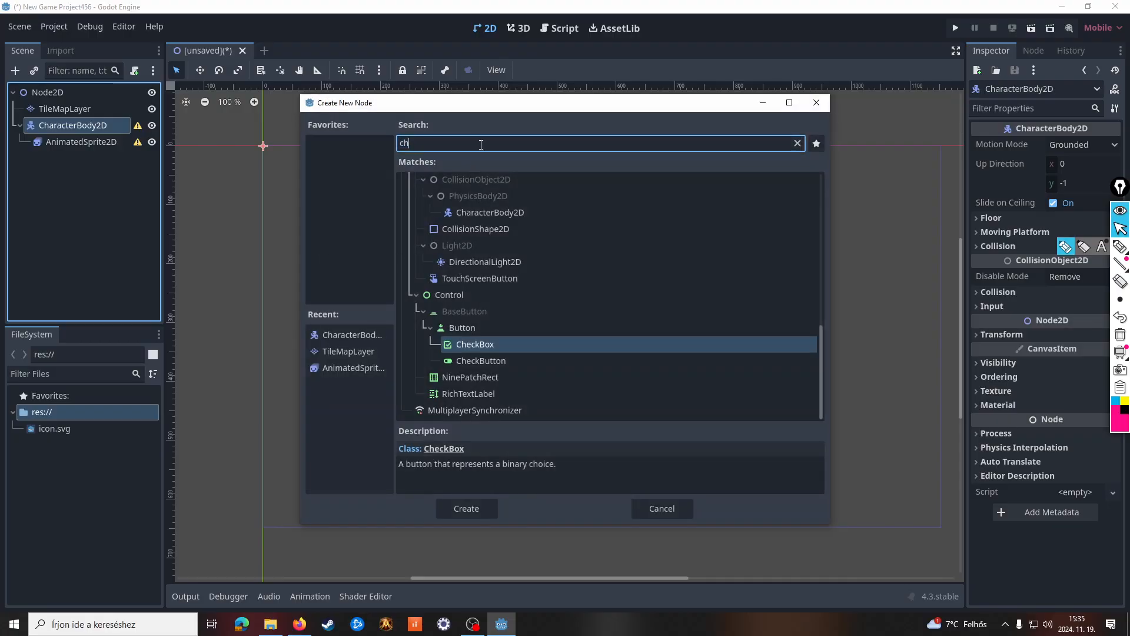
pyautogui.press('BackSpace')
pyautogui.press('BackSpace')
pyautogui.write('colli')
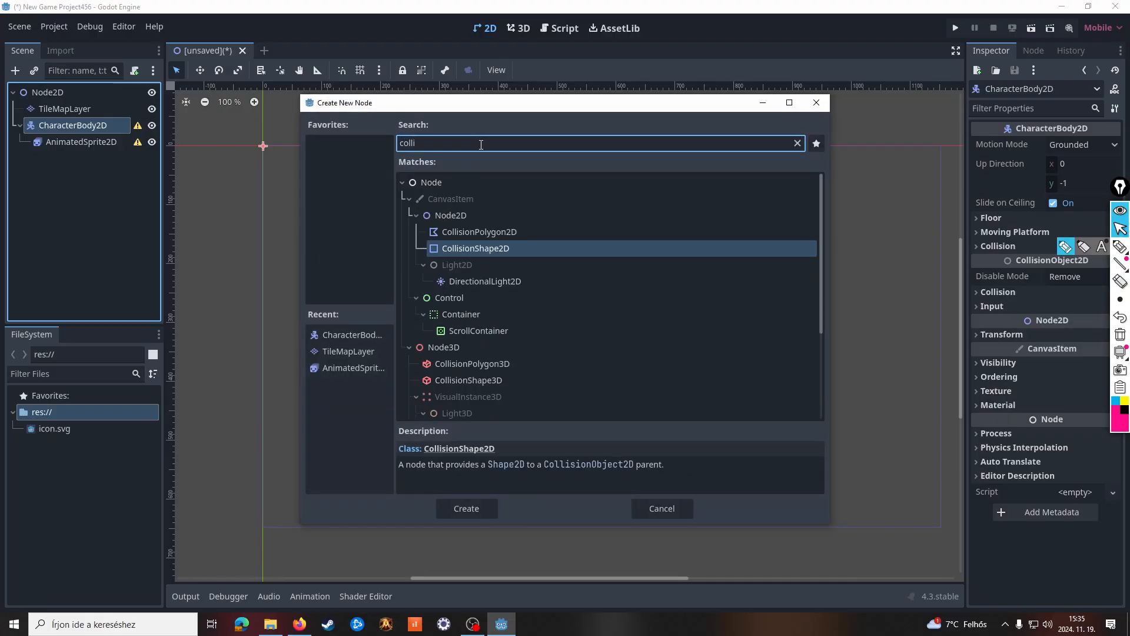
pyautogui.click(452, 253)
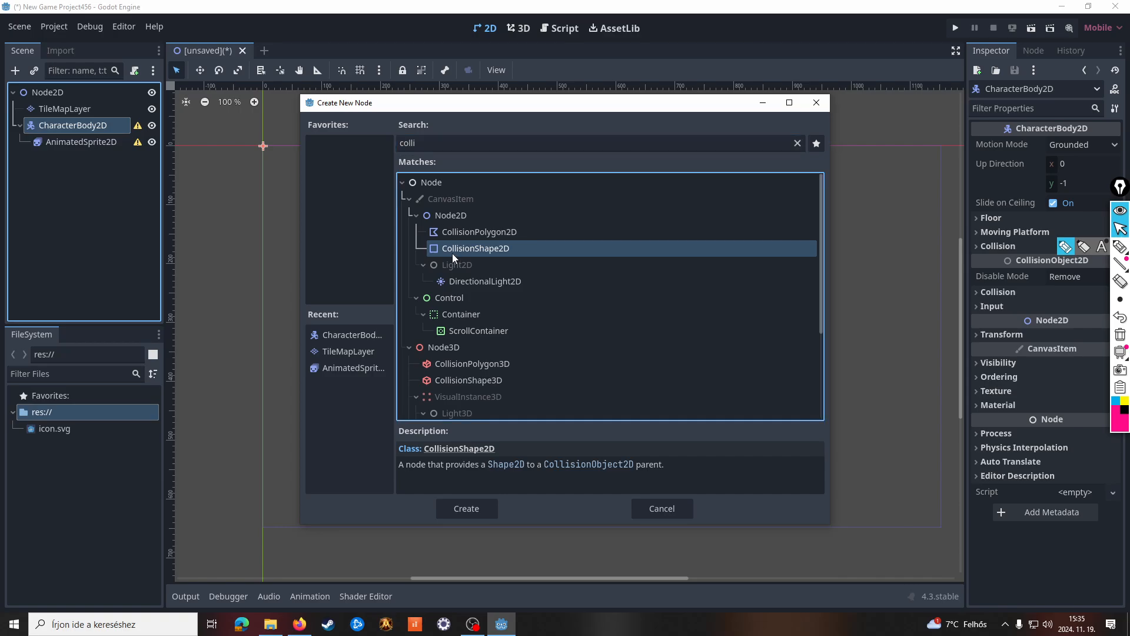
pyautogui.click(468, 507)
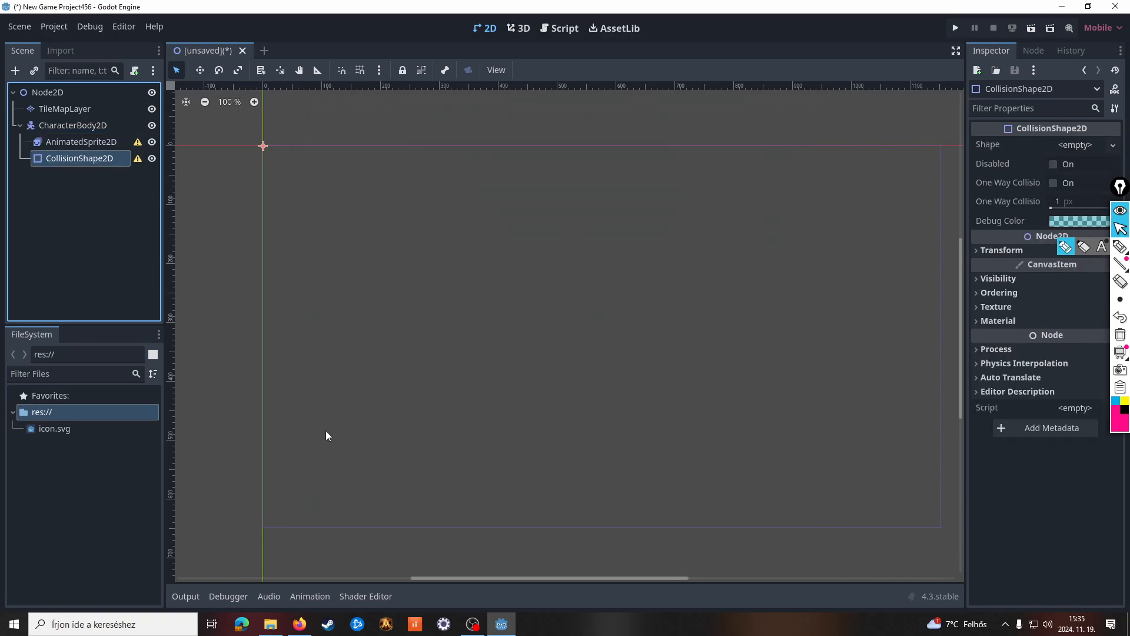
# Add a TextureRect node as a child of the root Node2D and clear the node selection
pyautogui.rightClick(37, 97)
pyautogui.click(63, 105)
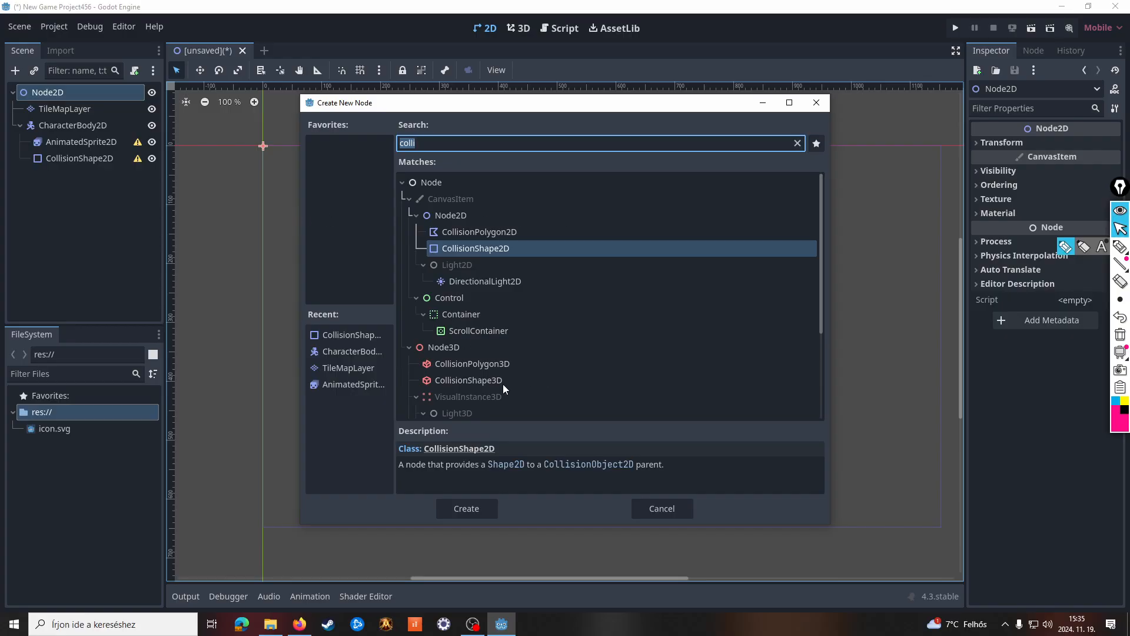
pyautogui.scroll(-3, 507, 380)
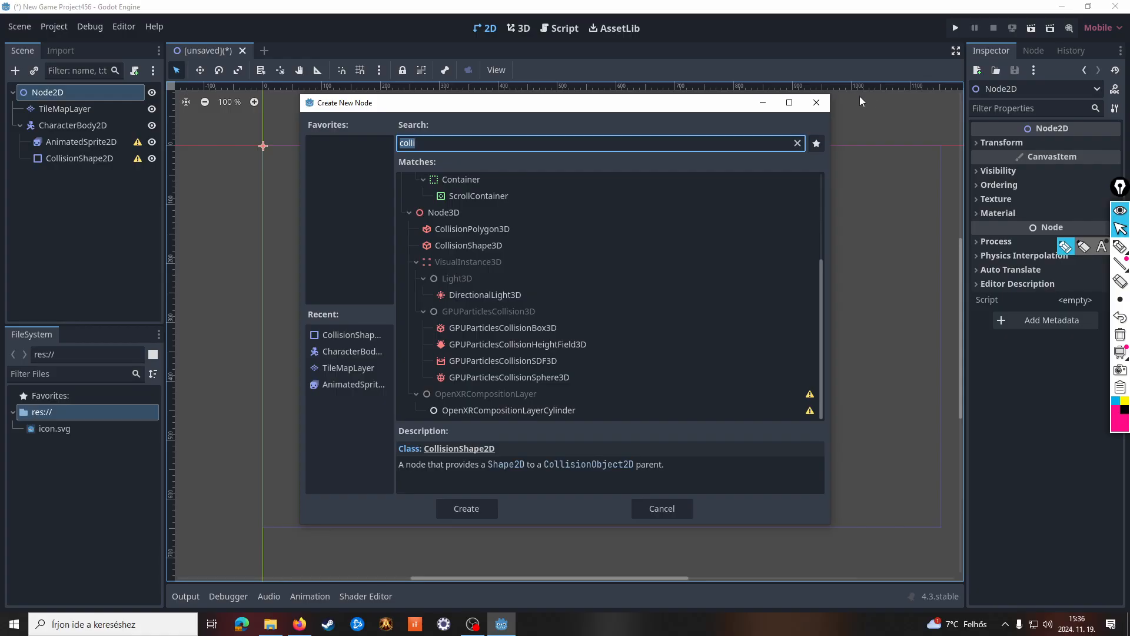
pyautogui.scroll(3, 562, 310)
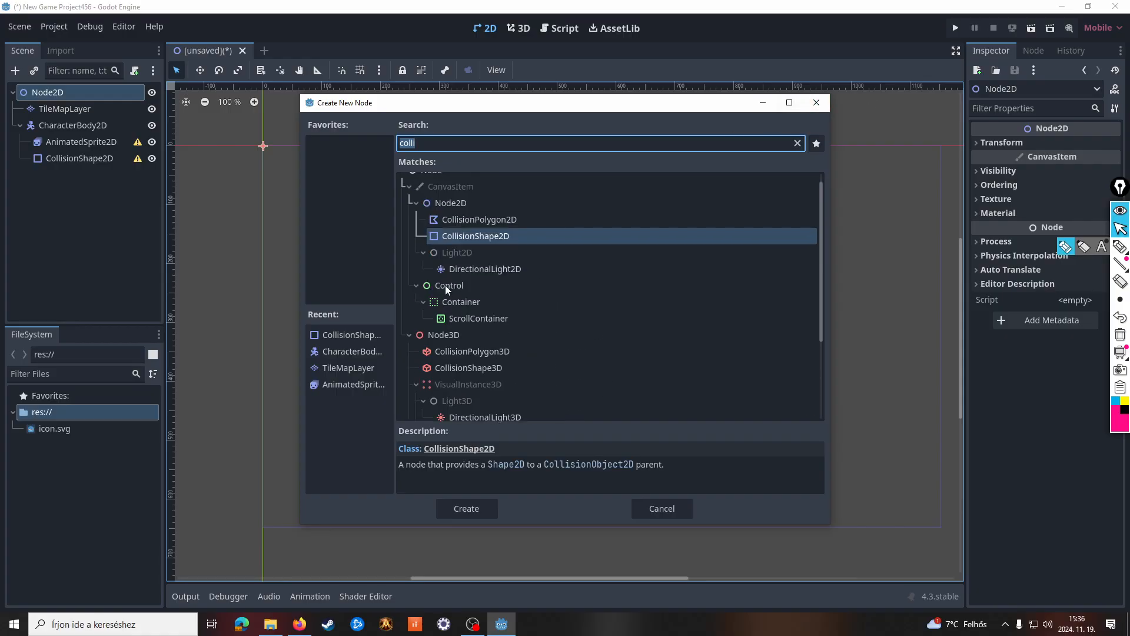
pyautogui.press('BackSpace')
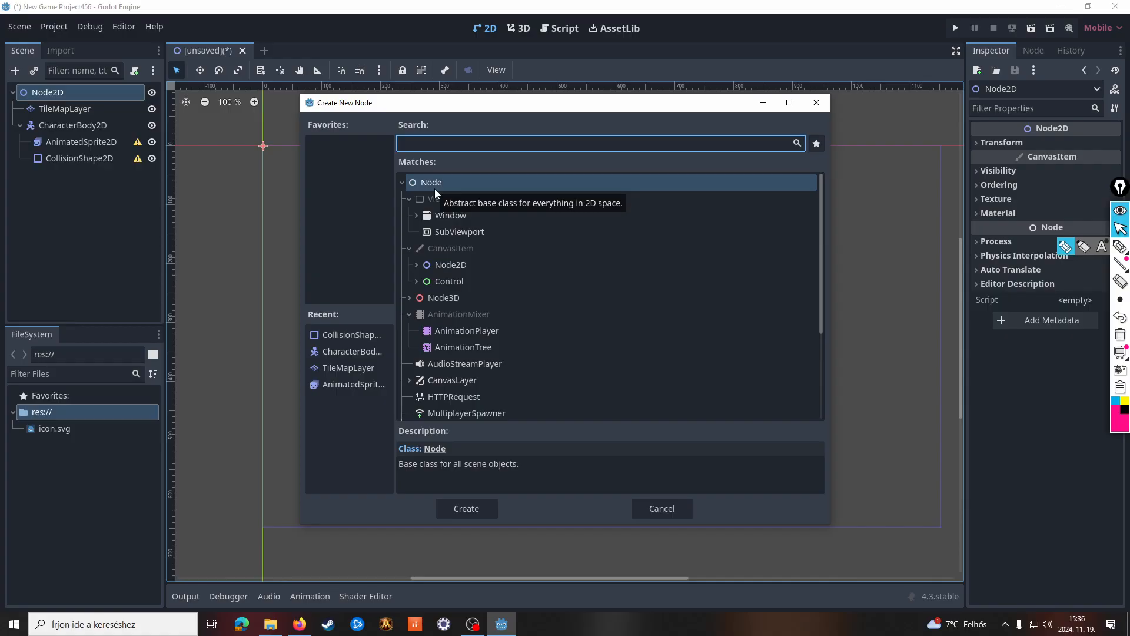
pyautogui.write('tey')
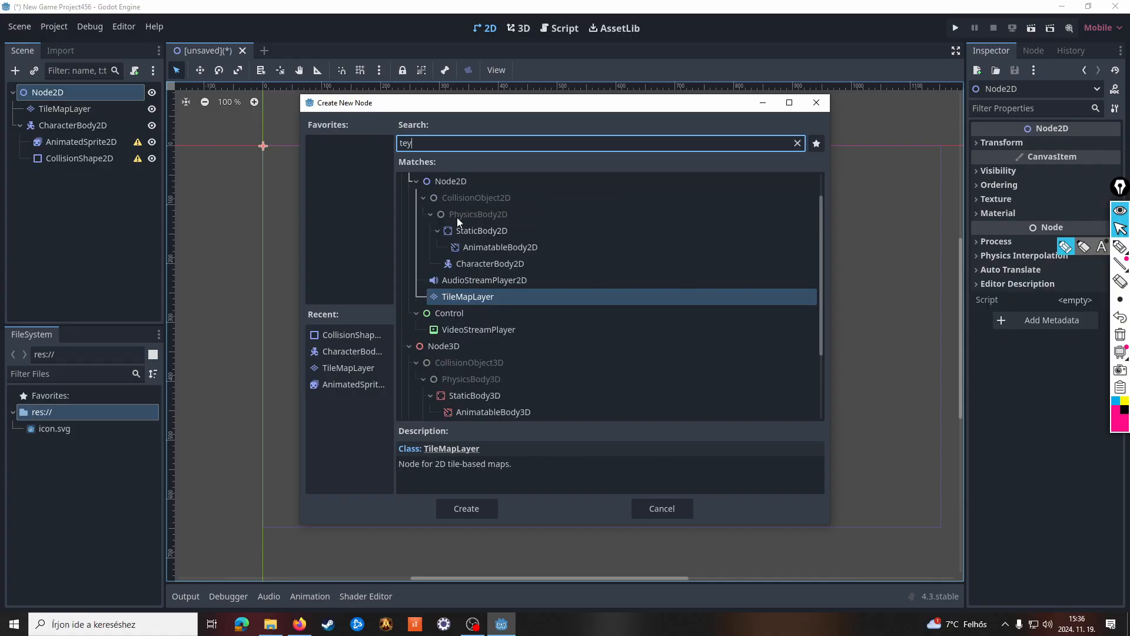
pyautogui.press('BackSpace')
pyautogui.write('x')
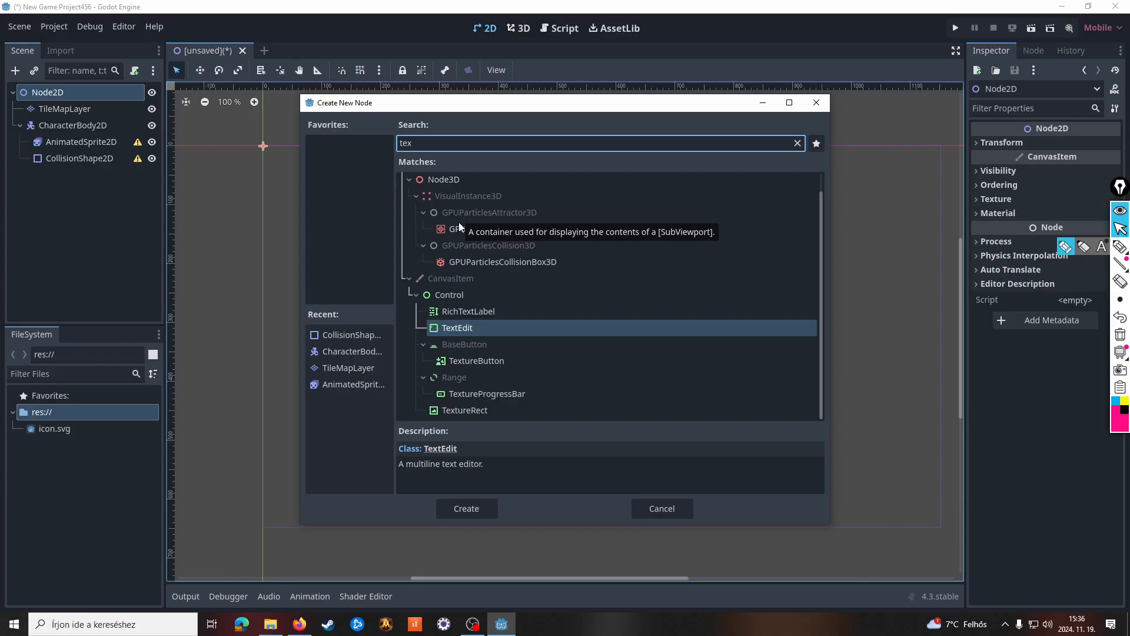
pyautogui.doubleClick(481, 411)
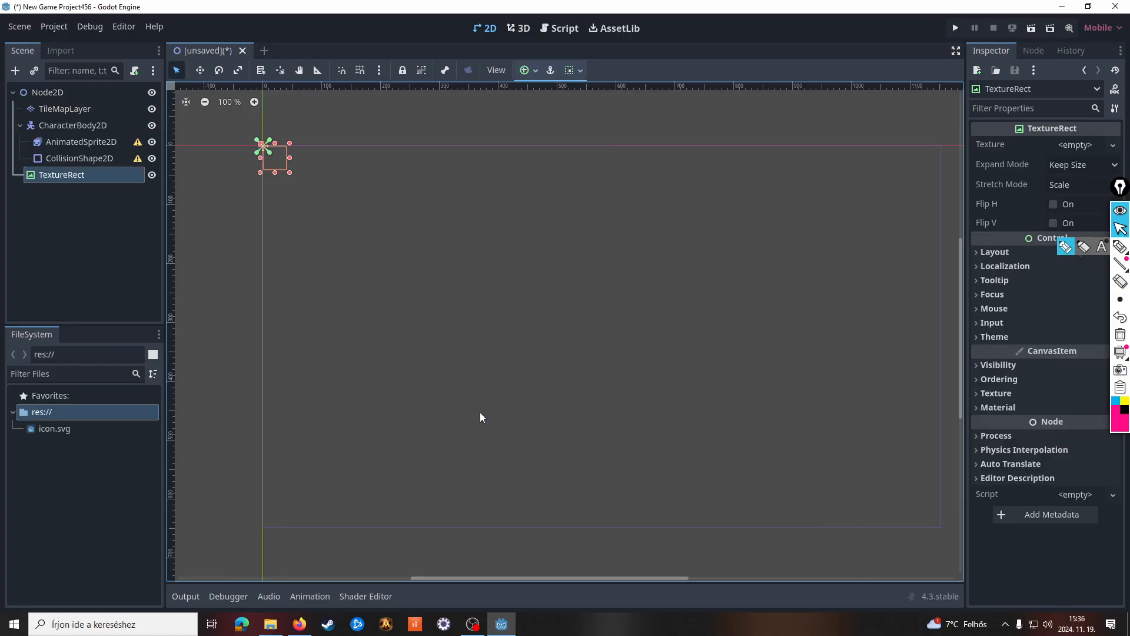
pyautogui.click(109, 228)
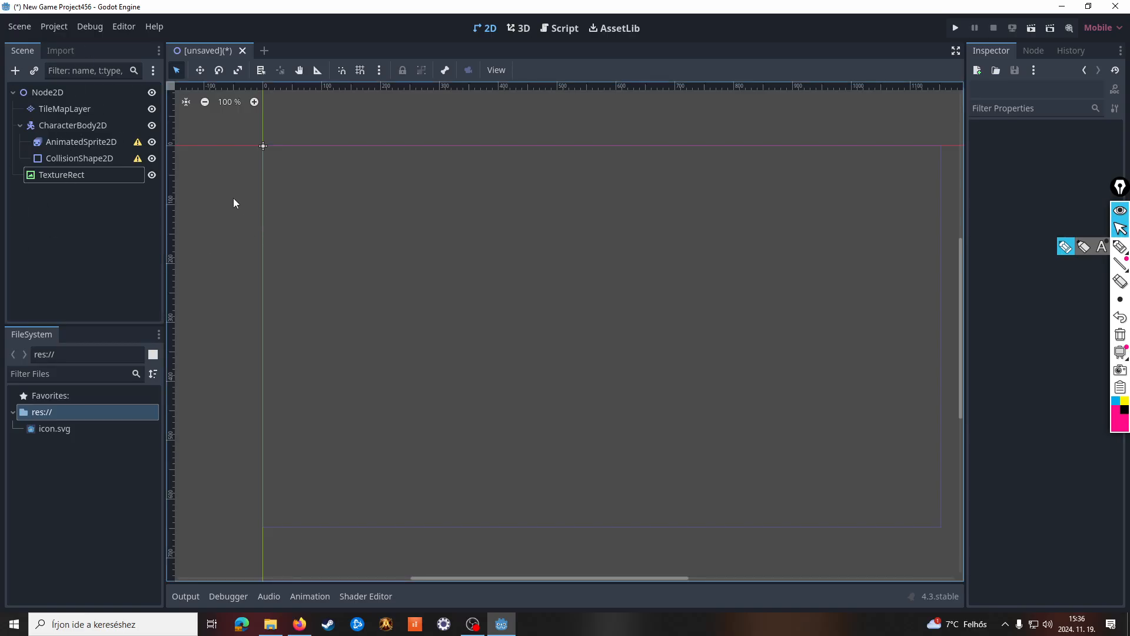
pyautogui.click(152, 142)
pyautogui.click(68, 126)
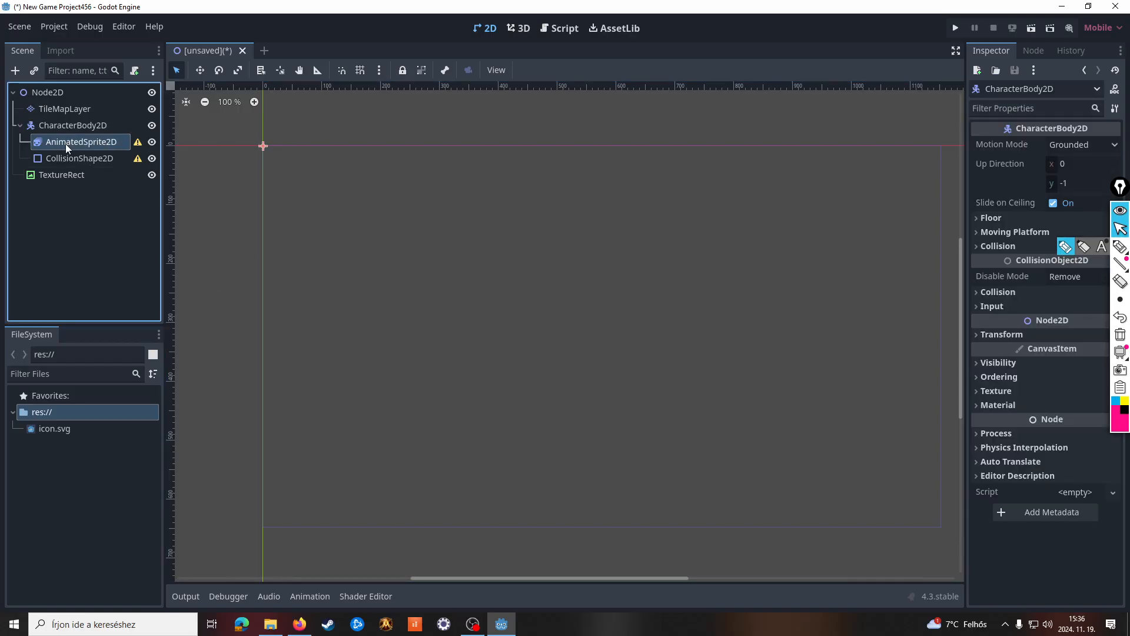
pyautogui.click(66, 143)
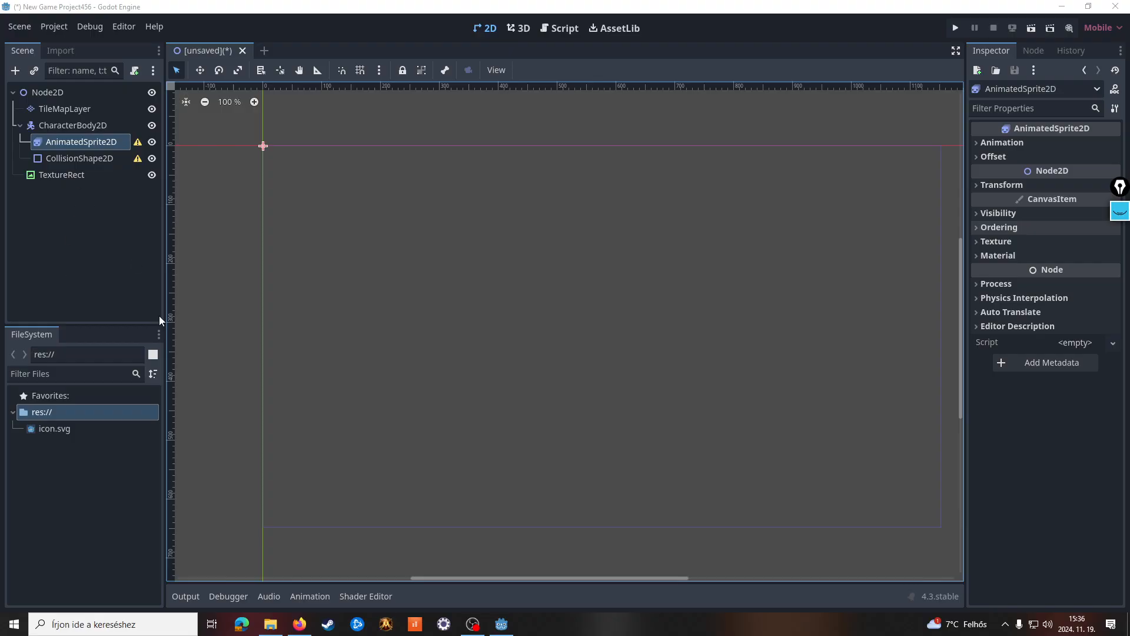
pyautogui.click(49, 430)
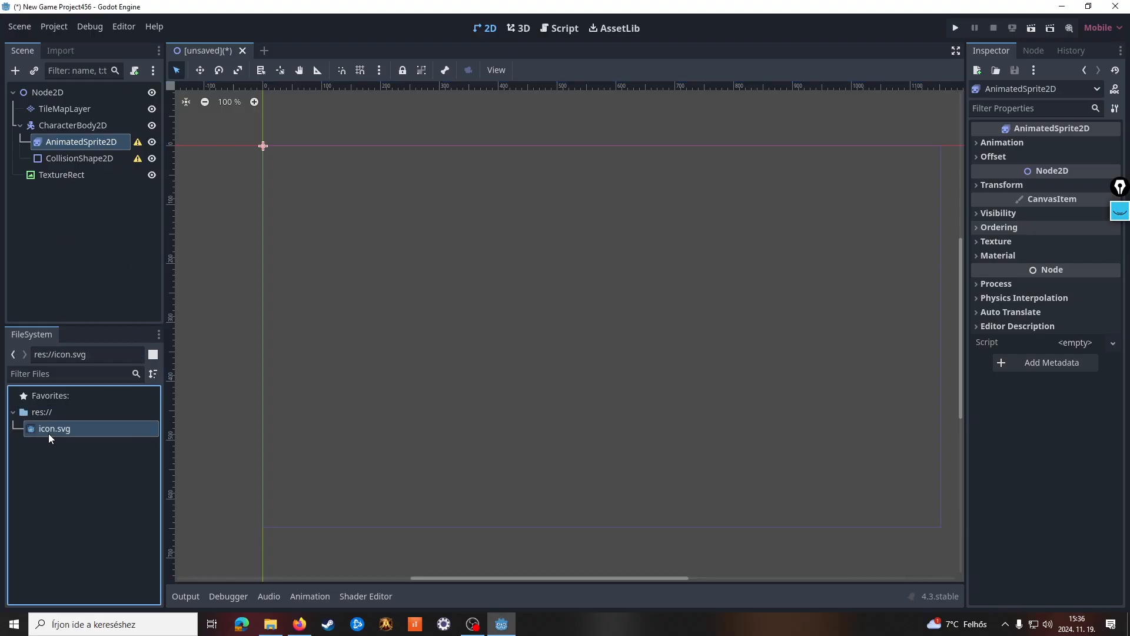
pyautogui.rightClick(80, 146)
pyautogui.click(44, 212)
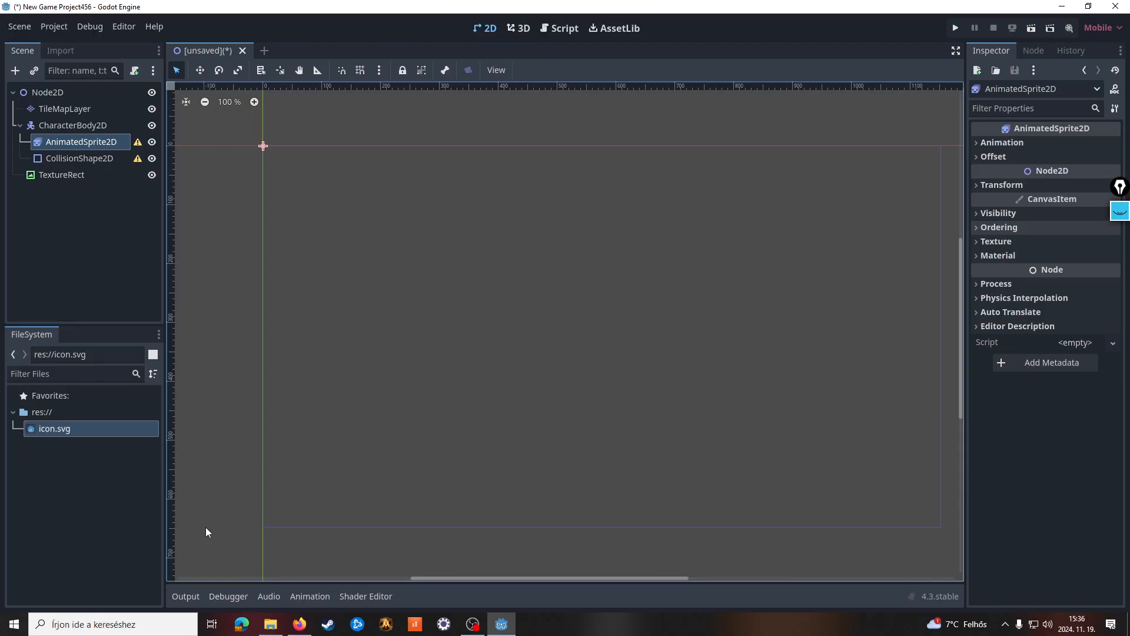
# Switch to File Explorer and import facepalm.jpg from the gyakori cuccok folder into the project's res:// folder
pyautogui.click(270, 624)
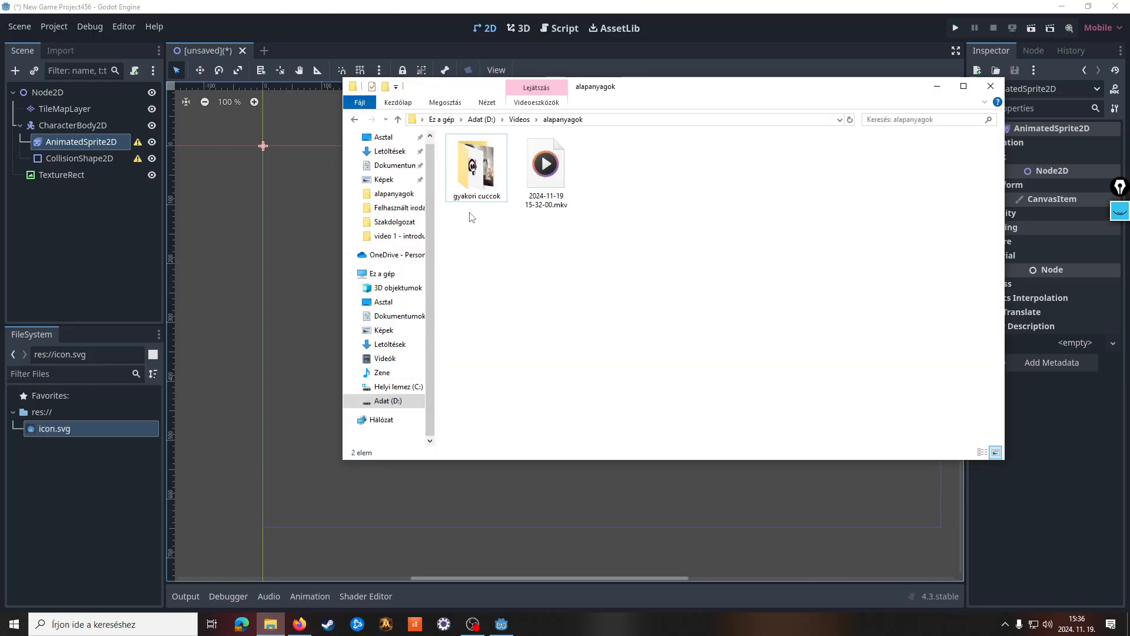
pyautogui.doubleClick(475, 188)
pyautogui.scroll(-4, 522, 250)
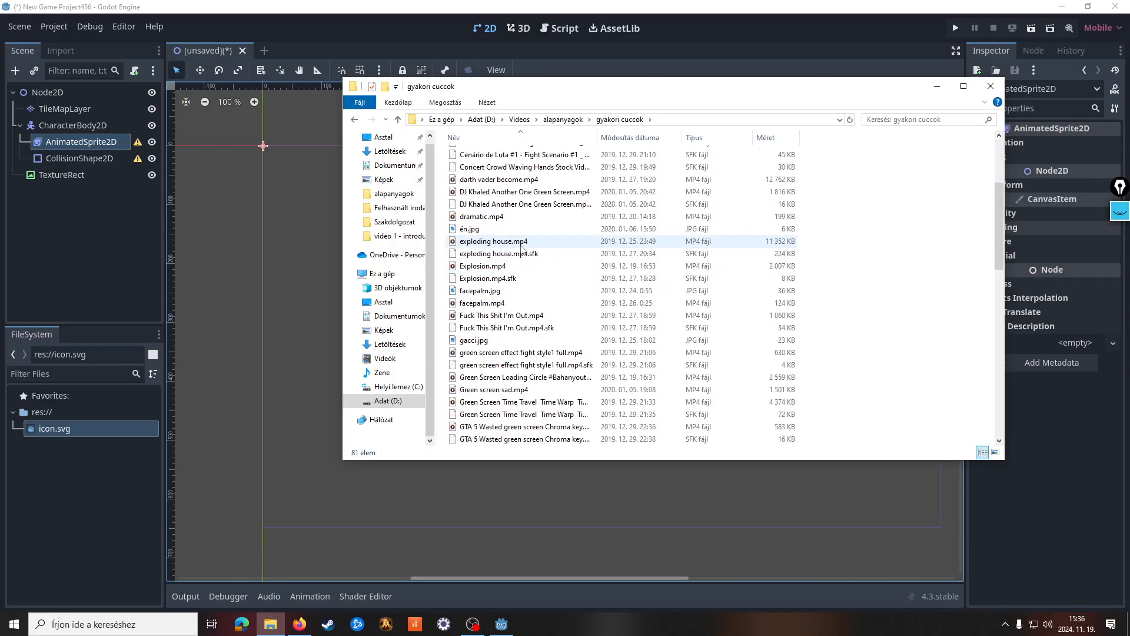
pyautogui.scroll(-5, 521, 250)
pyautogui.scroll(4, 518, 253)
pyautogui.moveTo(490, 252); pyautogui.dragTo(65, 483)
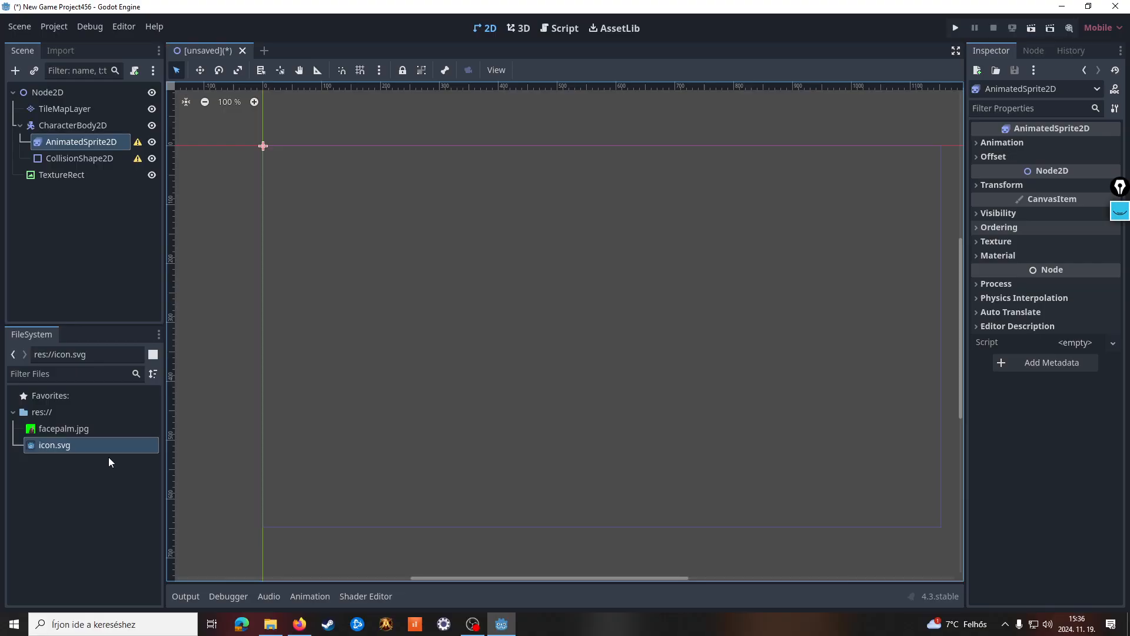
# Place facepalm.jpg in the 2D viewport as a sprite and delete the resulting Facepalm node
pyautogui.click(77, 430)
pyautogui.moveTo(50, 429); pyautogui.dragTo(632, 295)
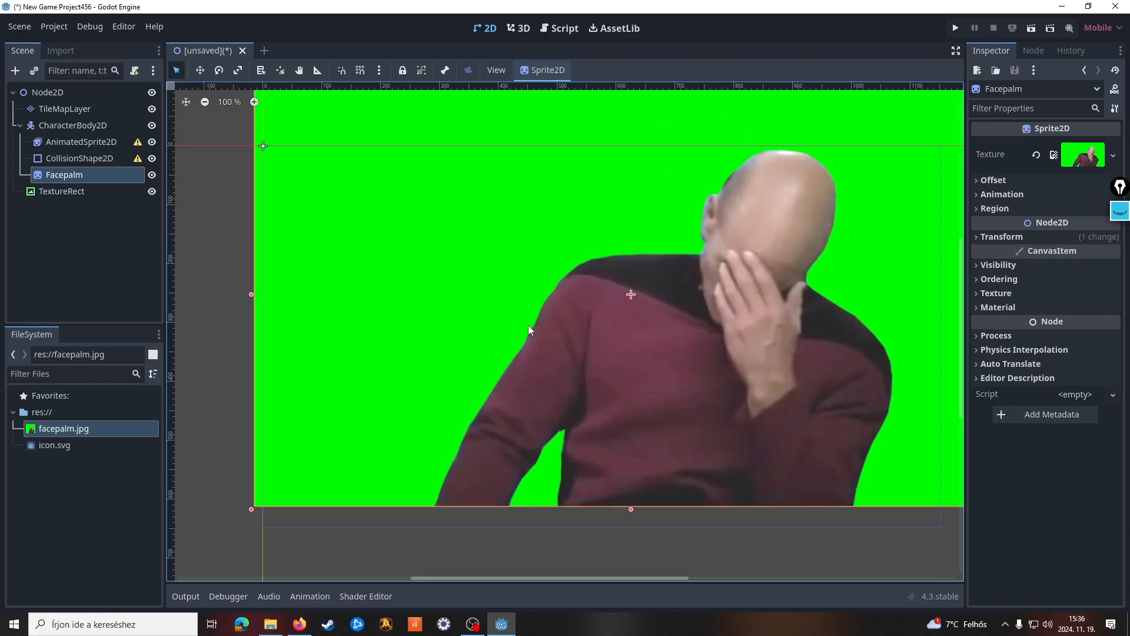
pyautogui.rightClick(63, 176)
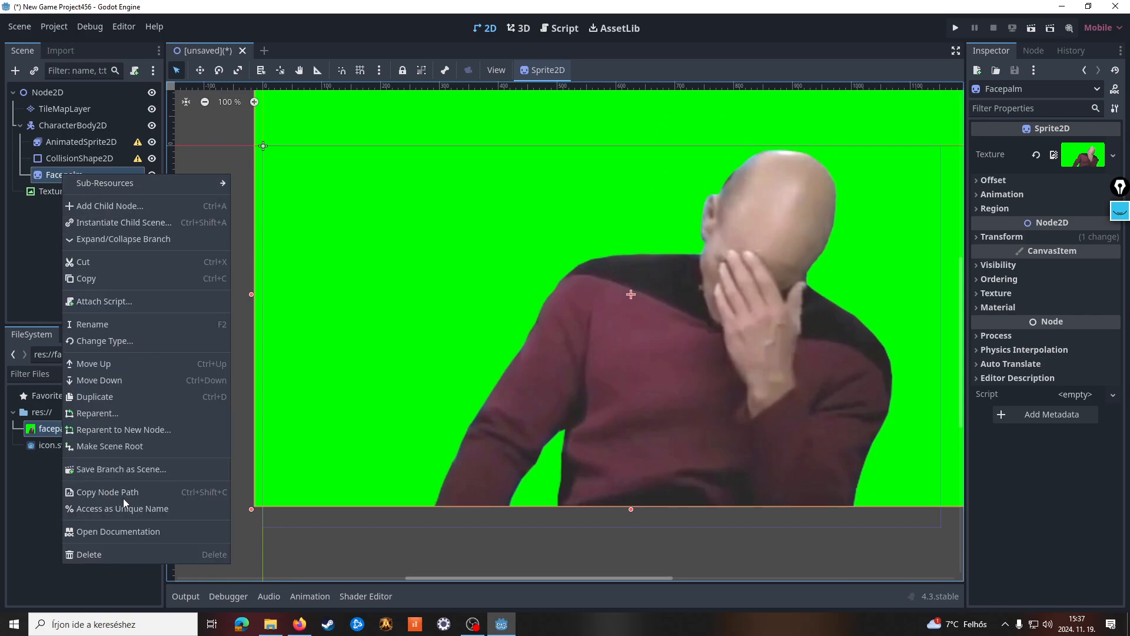
pyautogui.click(120, 555)
pyautogui.click(553, 330)
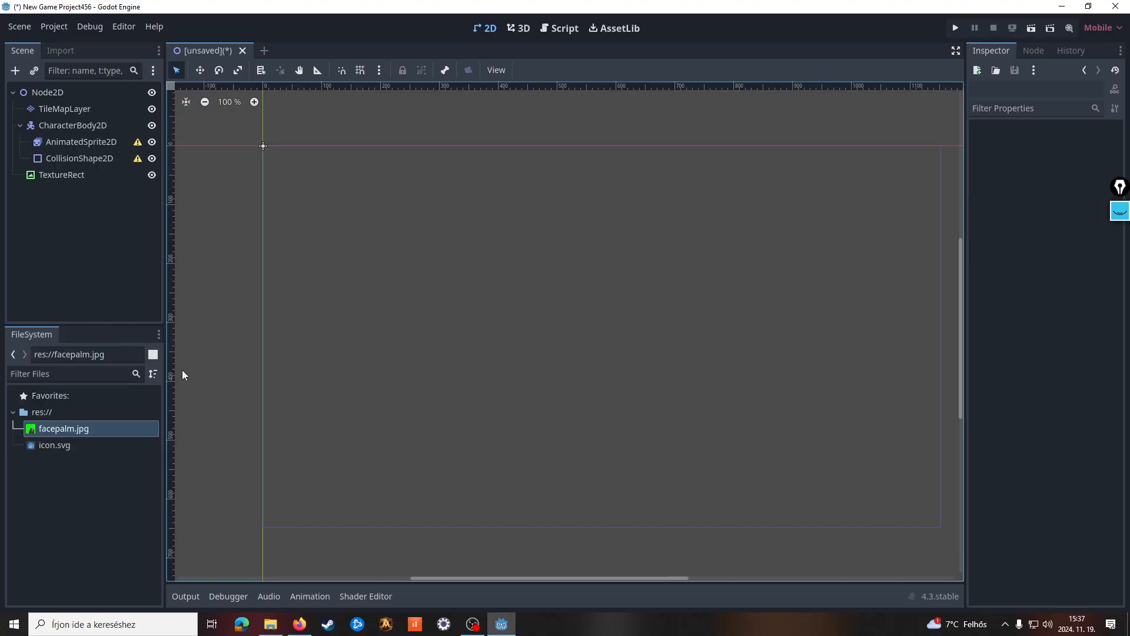
pyautogui.rightClick(57, 474)
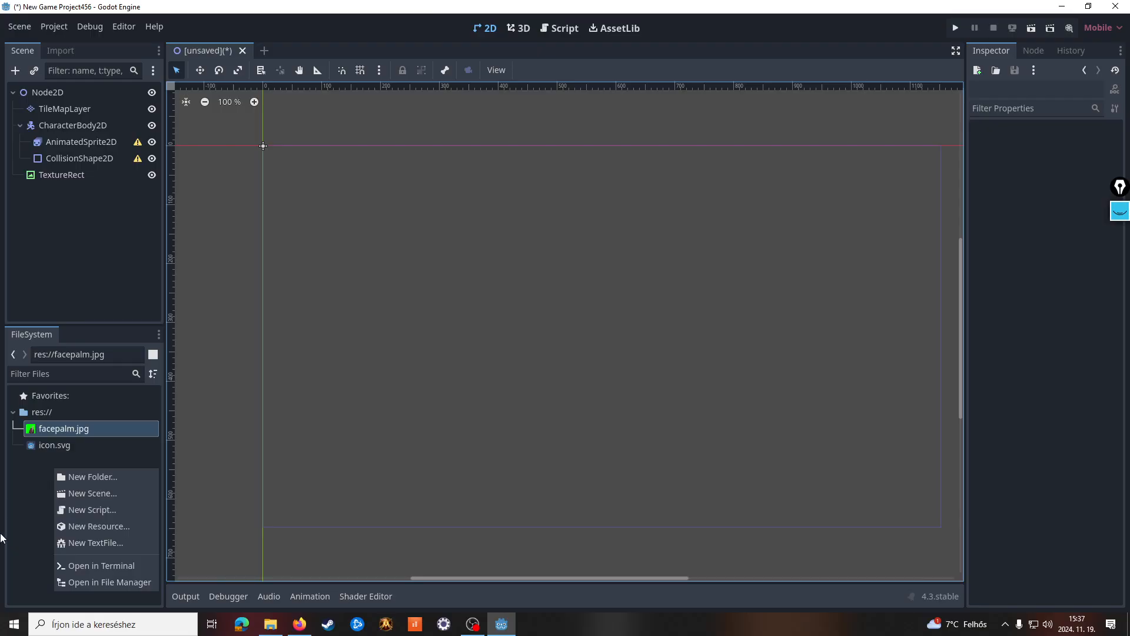
pyautogui.click(122, 450)
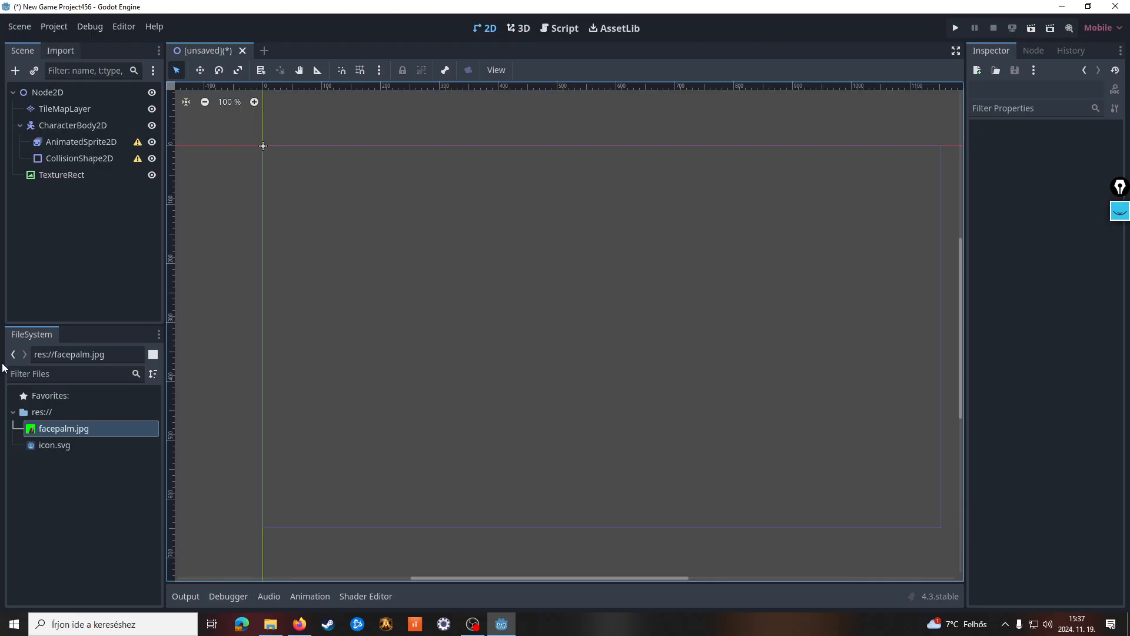
# Place icon.svg as a sprite in the lower-left part of the scene and set its texture filter to Nearest
pyautogui.click(37, 446)
pyautogui.moveTo(36, 448); pyautogui.dragTo(435, 420)
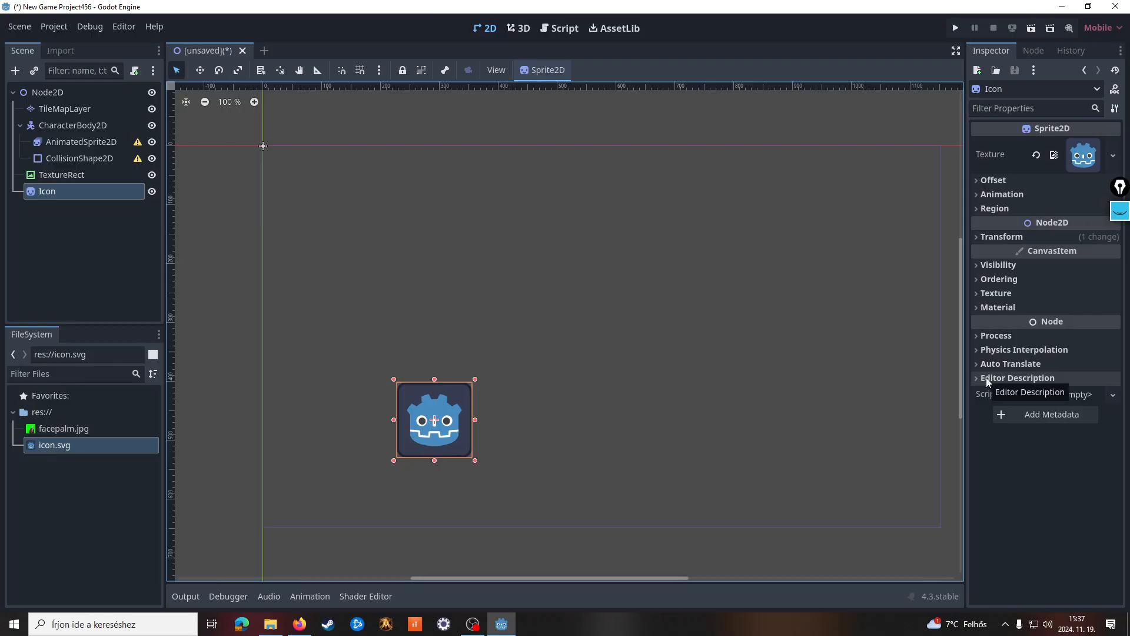
pyautogui.click(1001, 293)
pyautogui.click(1080, 310)
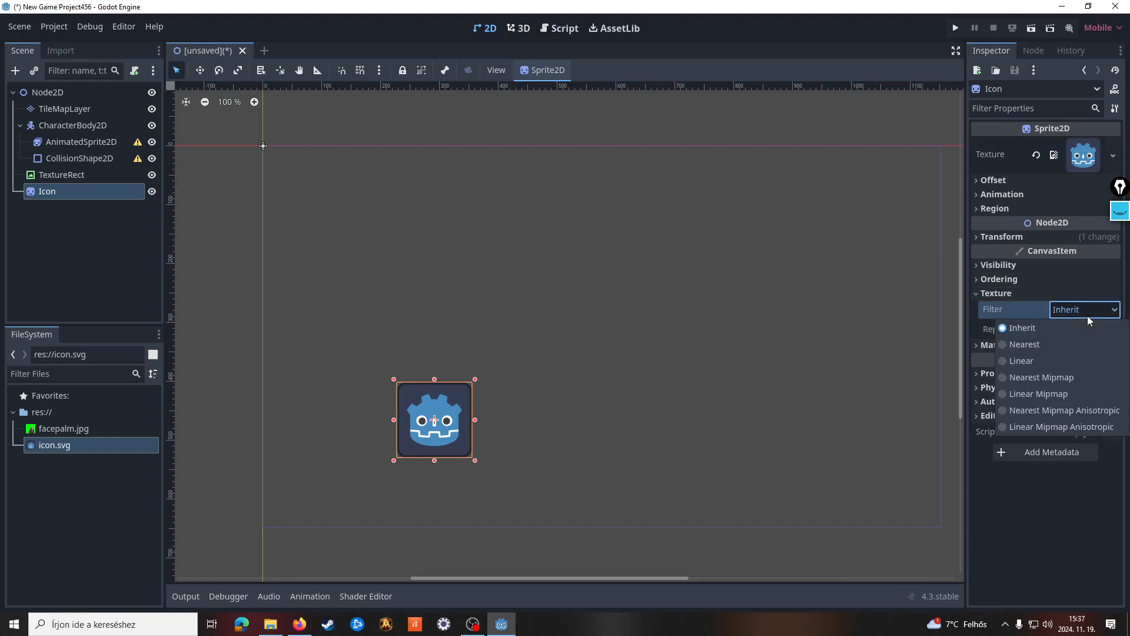
pyautogui.click(1055, 341)
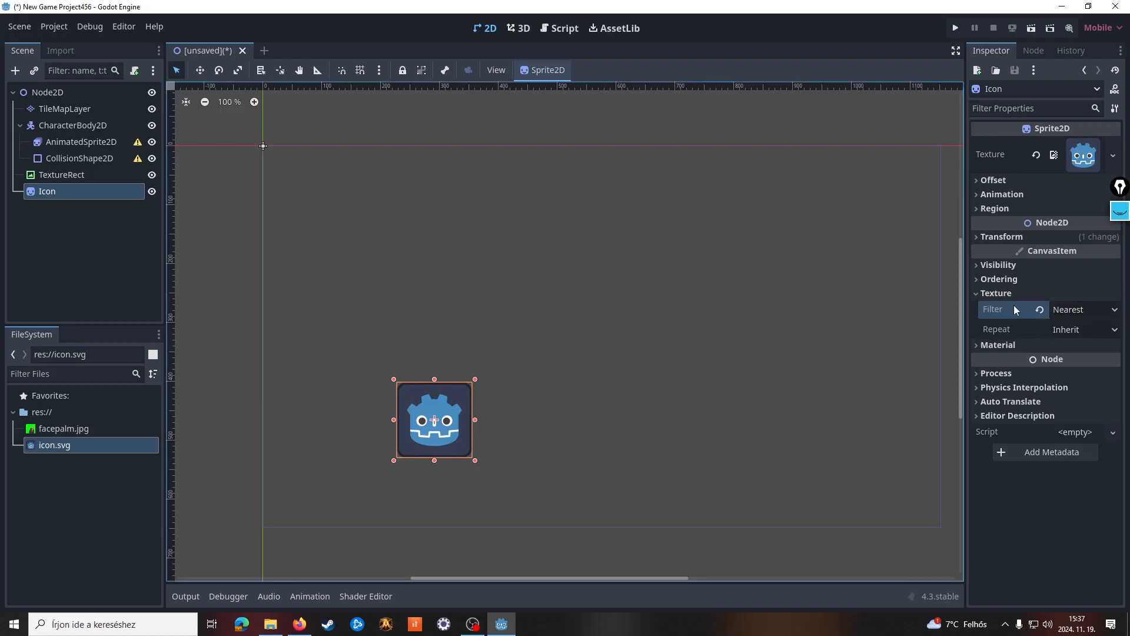
# Enlarge the Icon sprite to a scale of 3 and reduce it to a scale of 2 on both axes
pyautogui.click(1019, 238)
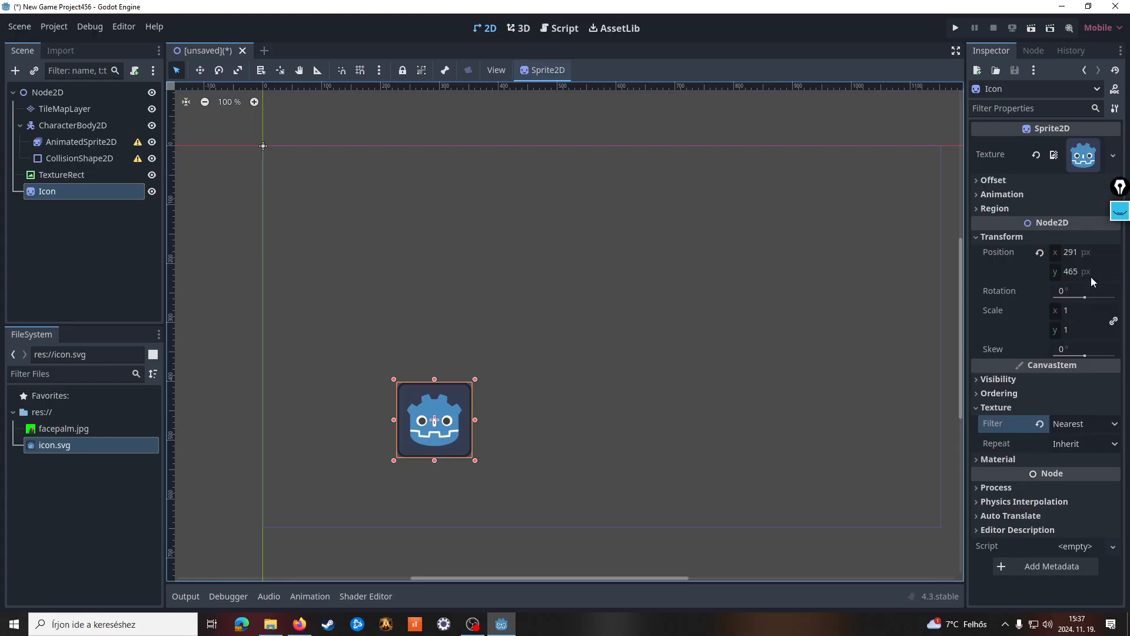
pyautogui.click(1071, 312)
pyautogui.write('3')
pyautogui.press('Return')
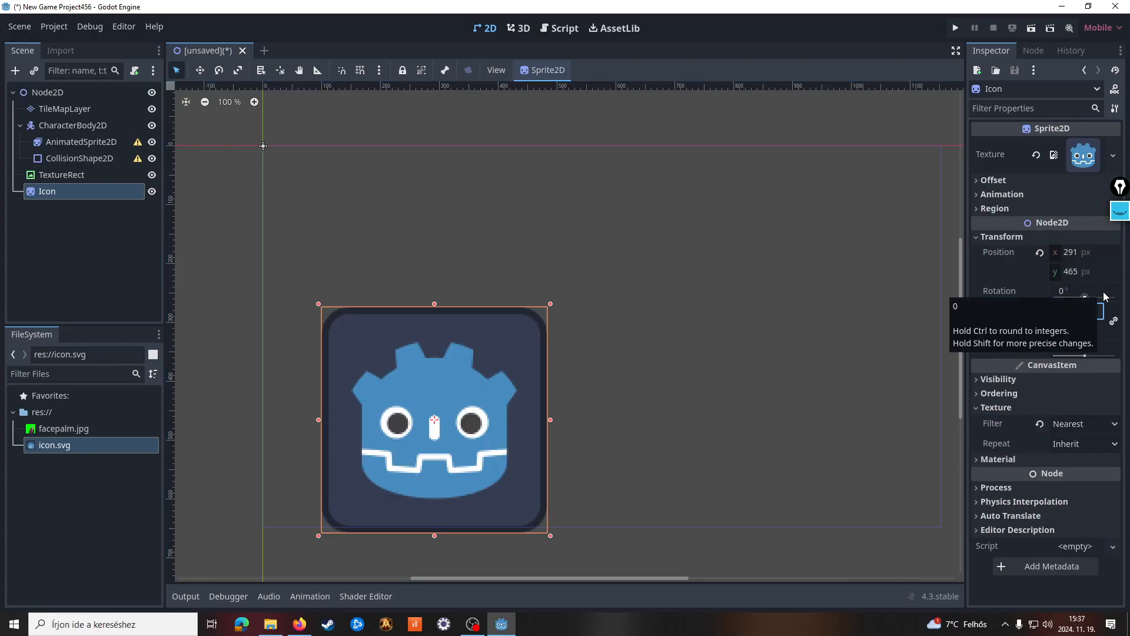
pyautogui.click(1082, 310)
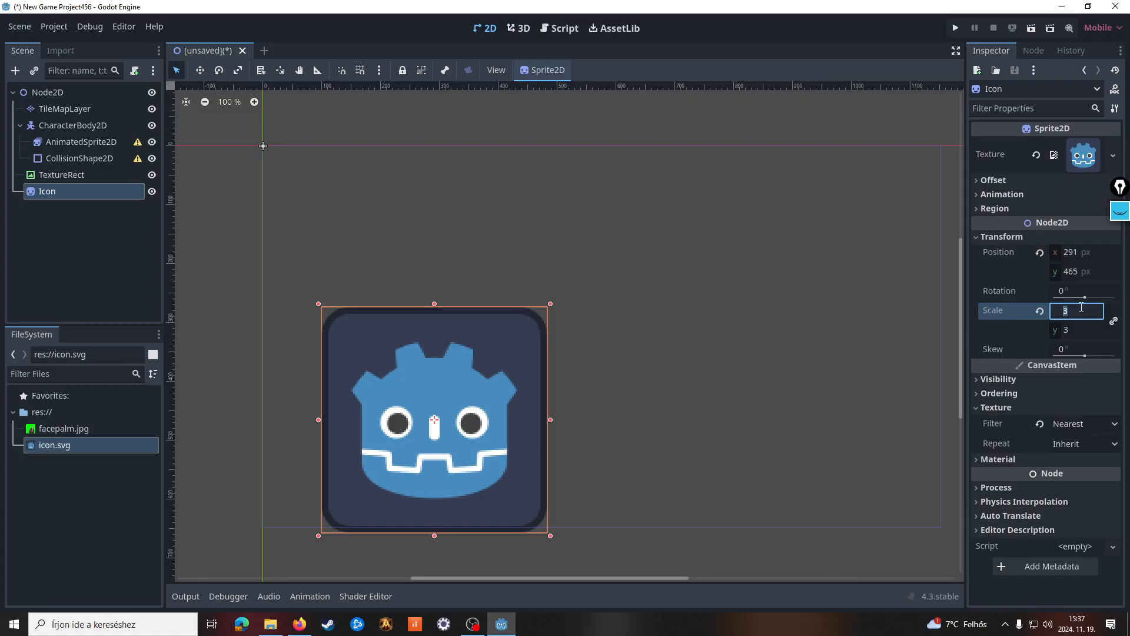
pyautogui.write('2')
pyautogui.press('Return')
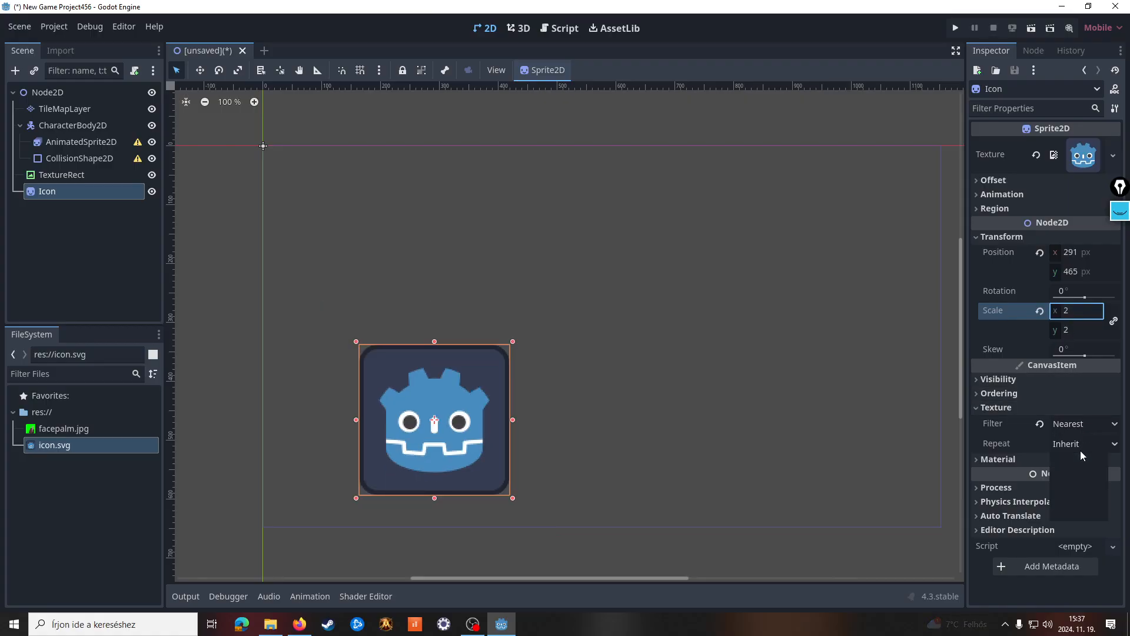
pyautogui.click(1081, 447)
pyautogui.click(1081, 449)
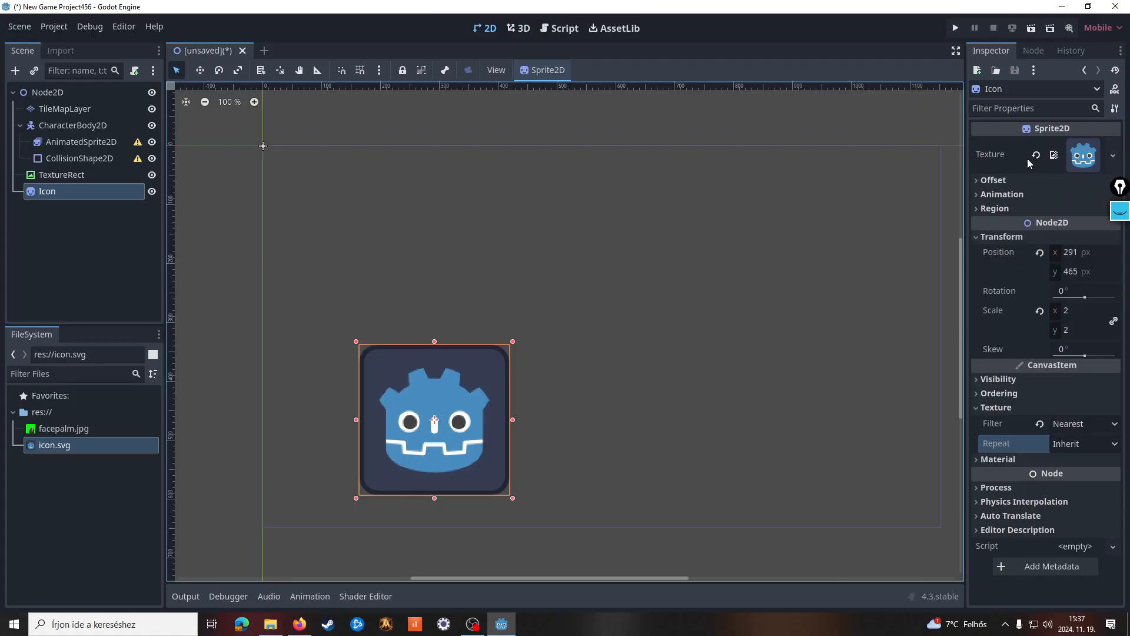
# Examine the signals available for the Icon sprite and for the root Node2D
pyautogui.click(1034, 51)
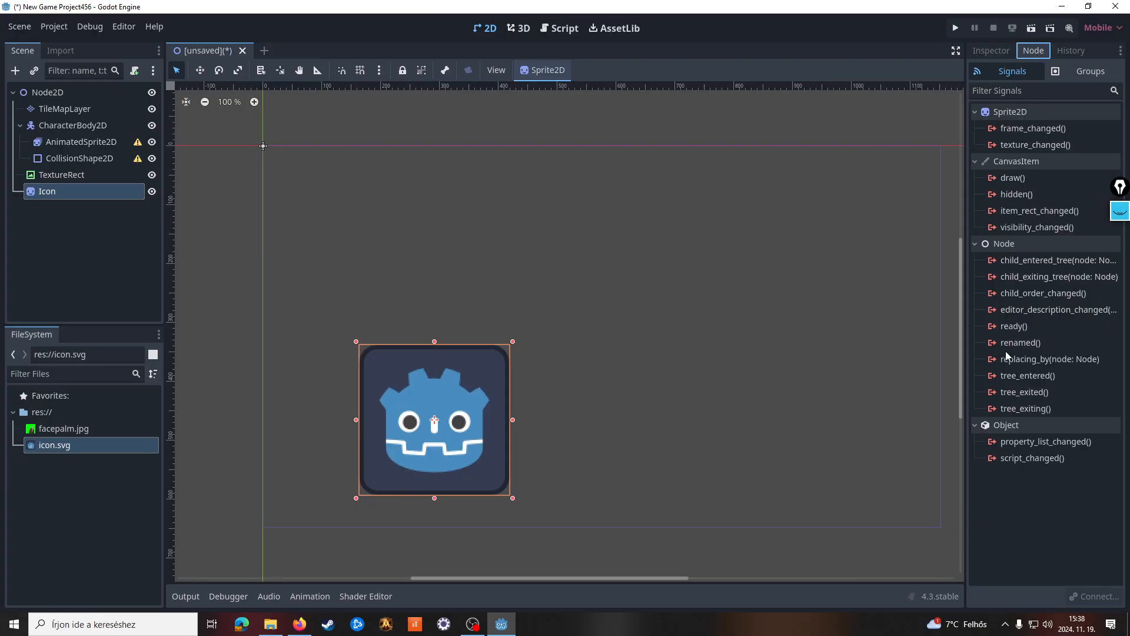
pyautogui.moveTo(1011, 348)
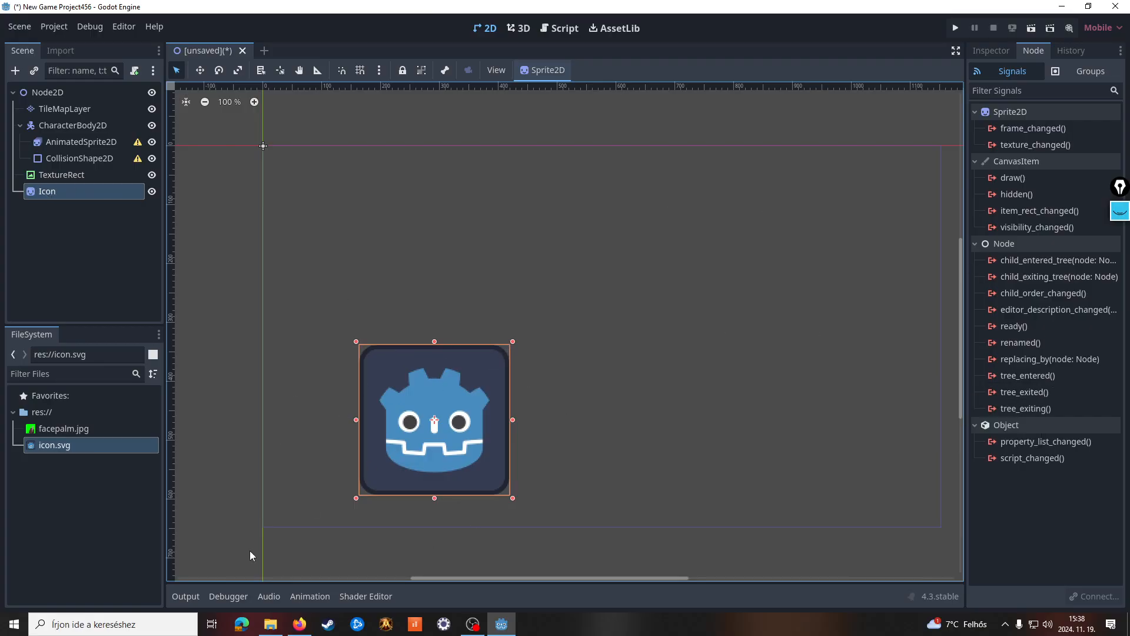
pyautogui.click(54, 96)
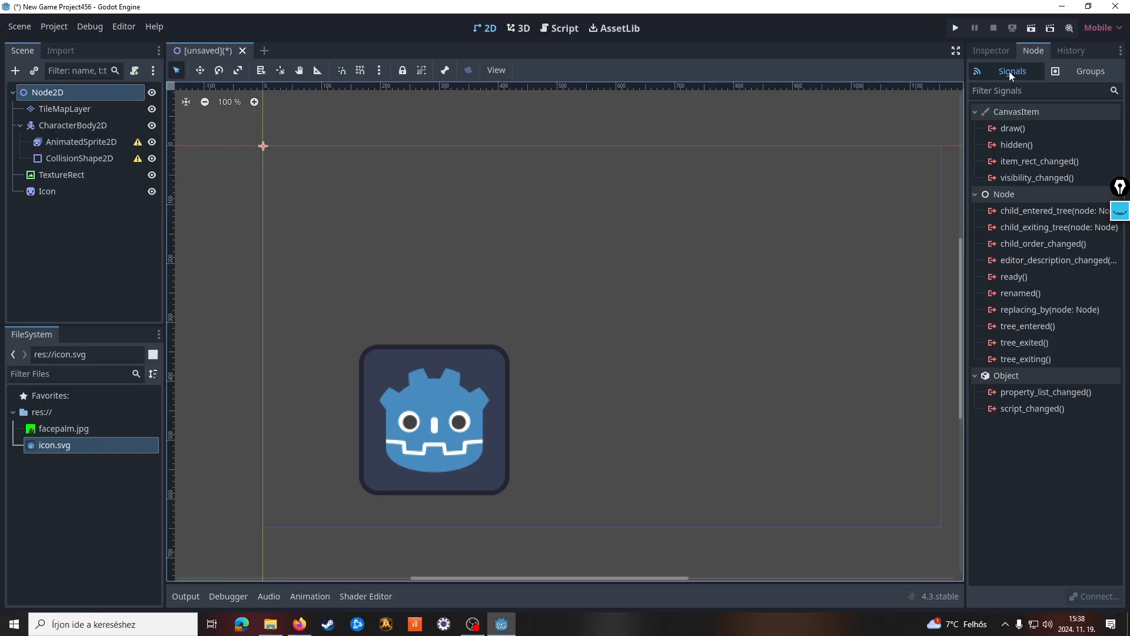
# Roll the scene back to the earlier Toggle Visible history entry and restore it to the latest Set scale entry
pyautogui.click(1069, 56)
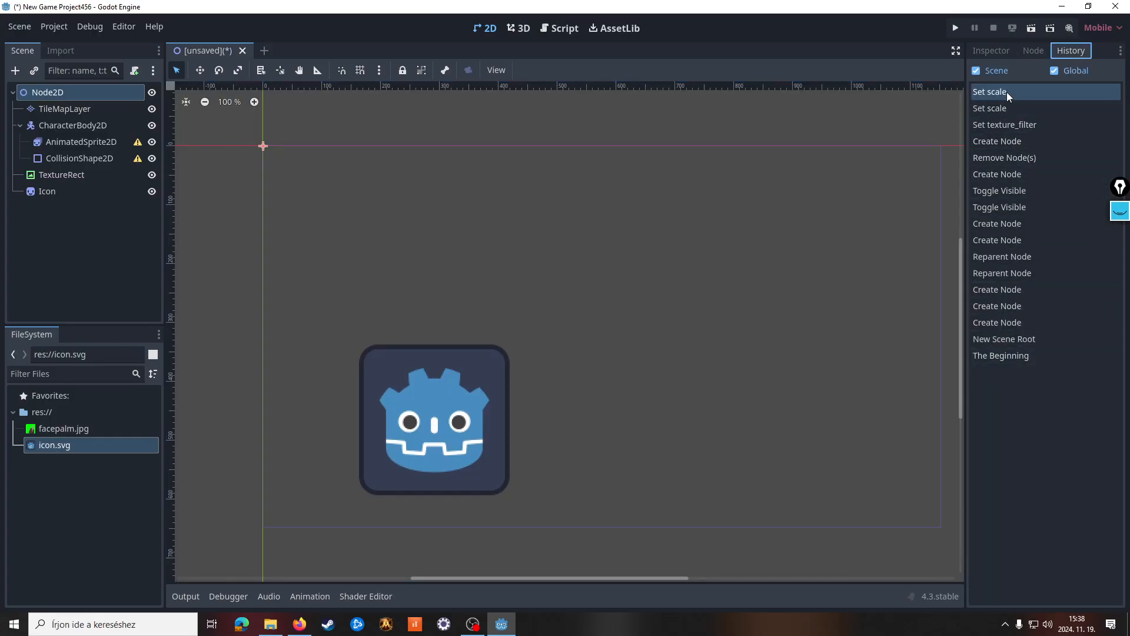
pyautogui.click(1014, 154)
pyautogui.click(1030, 208)
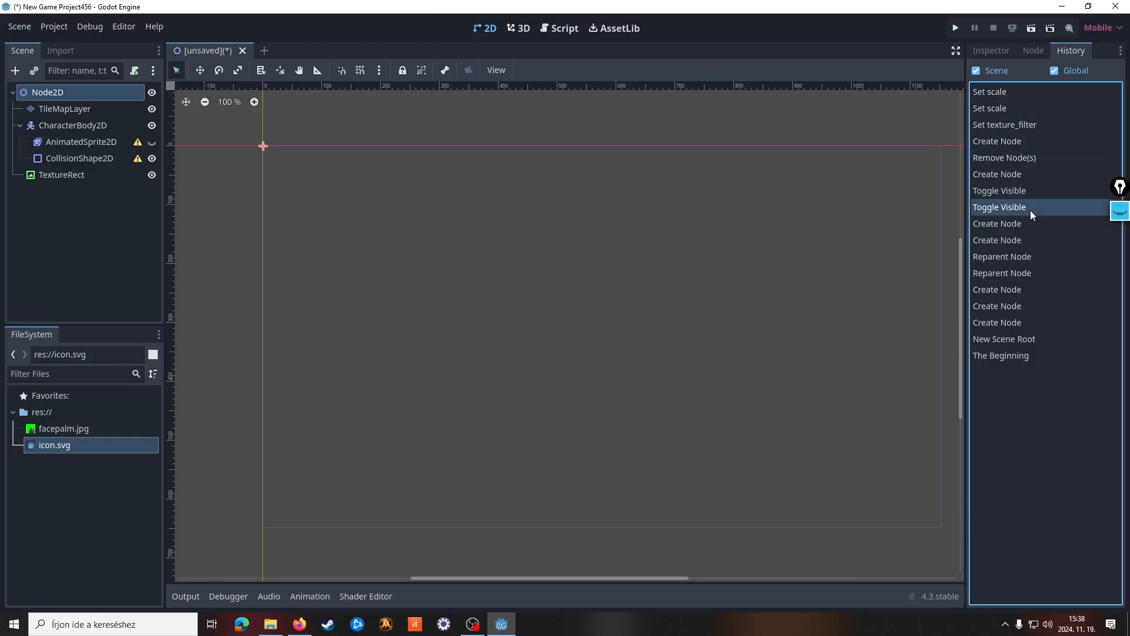
pyautogui.click(1005, 91)
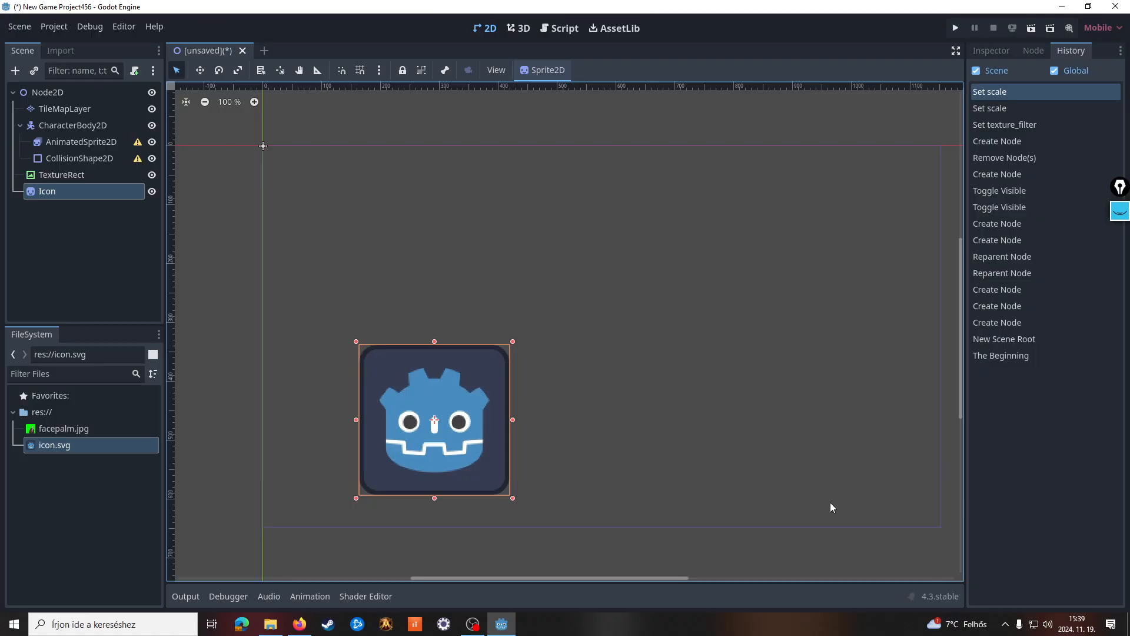
# Review the output log while switching its standard and editor message filters off and on
pyautogui.click(185, 596)
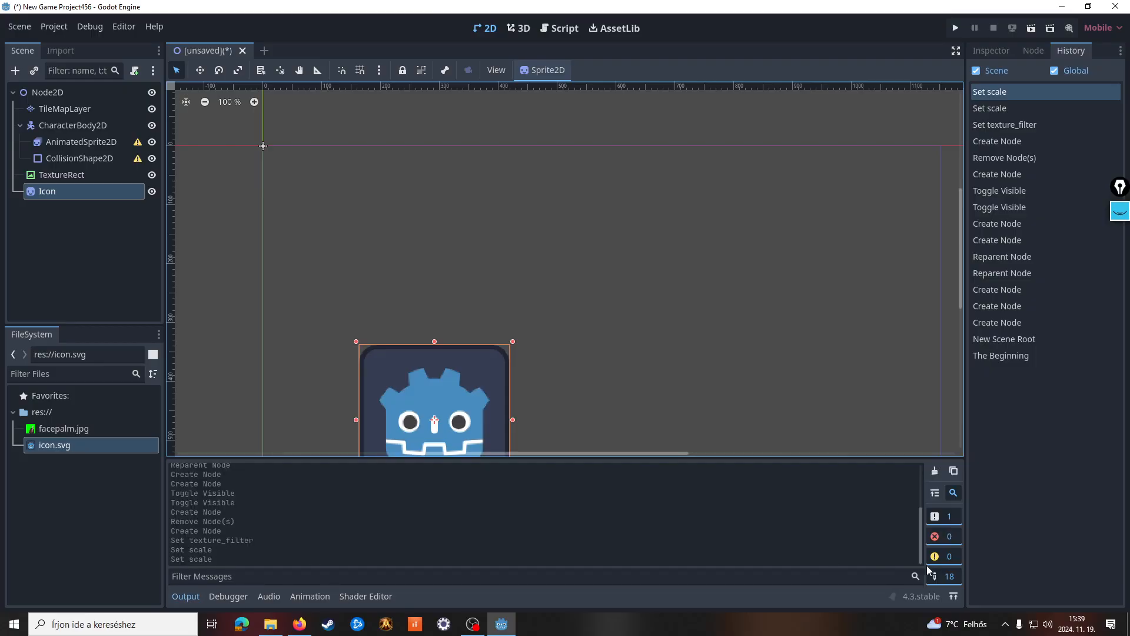
pyautogui.click(937, 530)
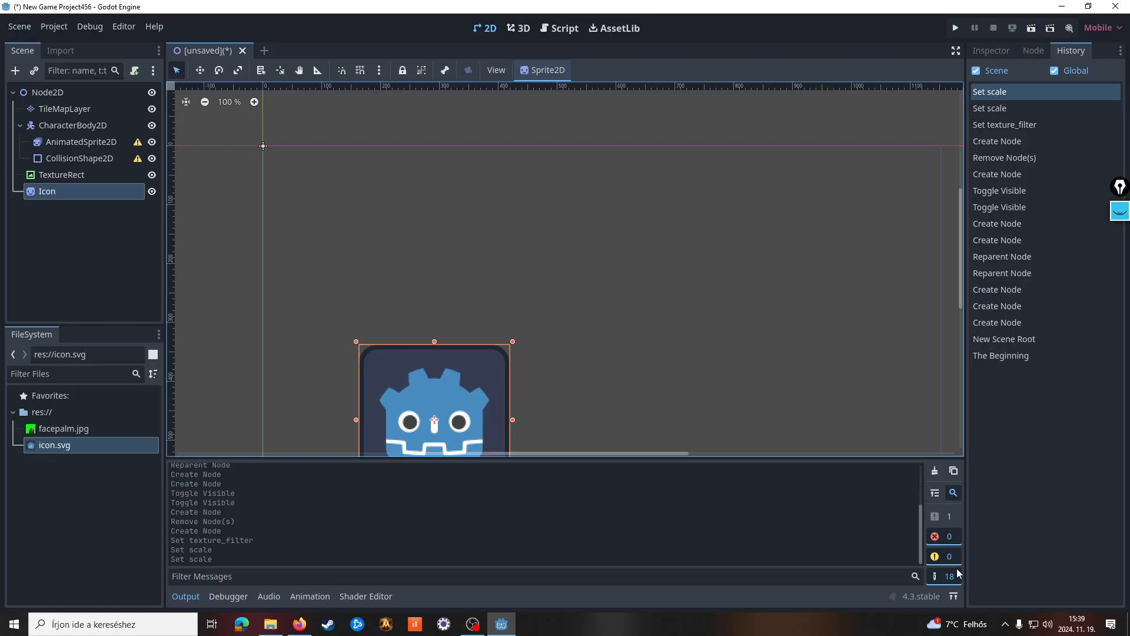
pyautogui.click(953, 578)
pyautogui.click(952, 577)
pyautogui.click(954, 579)
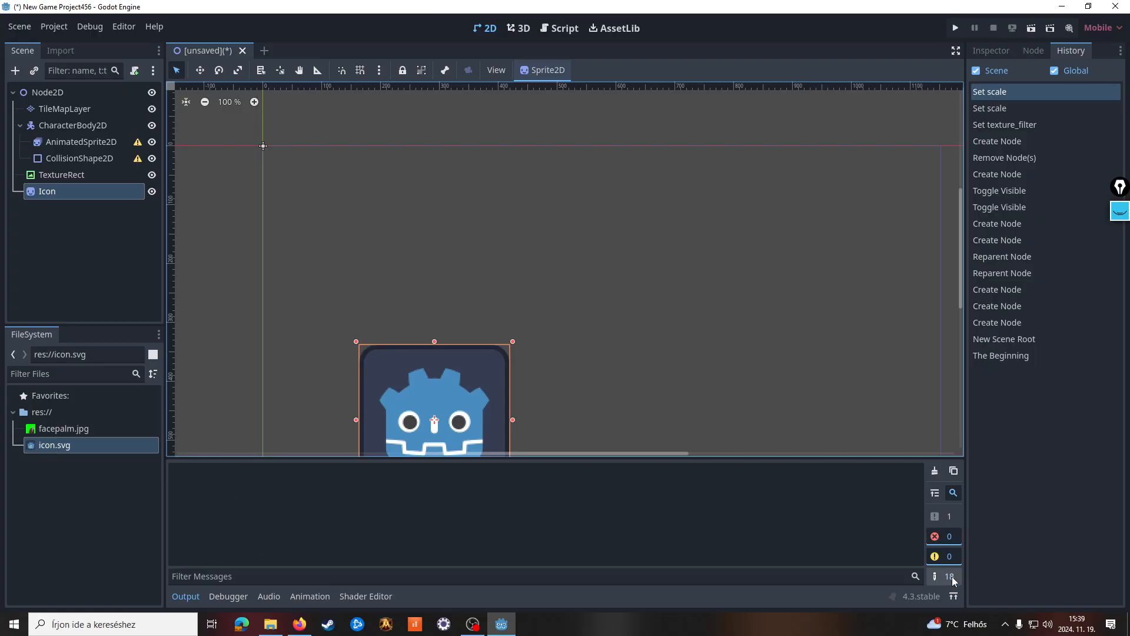
pyautogui.click(950, 517)
pyautogui.click(950, 576)
# Look through the debugger's Monitors, Video RAM, Misc, Network Profiler and Stack Trace pages
pyautogui.click(228, 596)
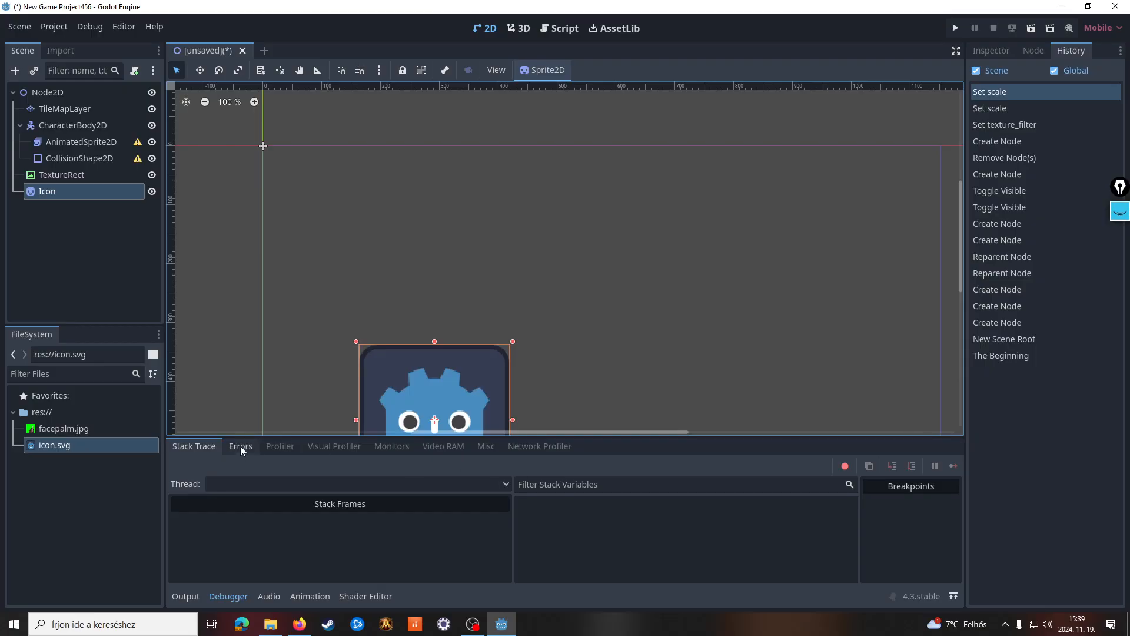
pyautogui.click(404, 450)
pyautogui.click(438, 450)
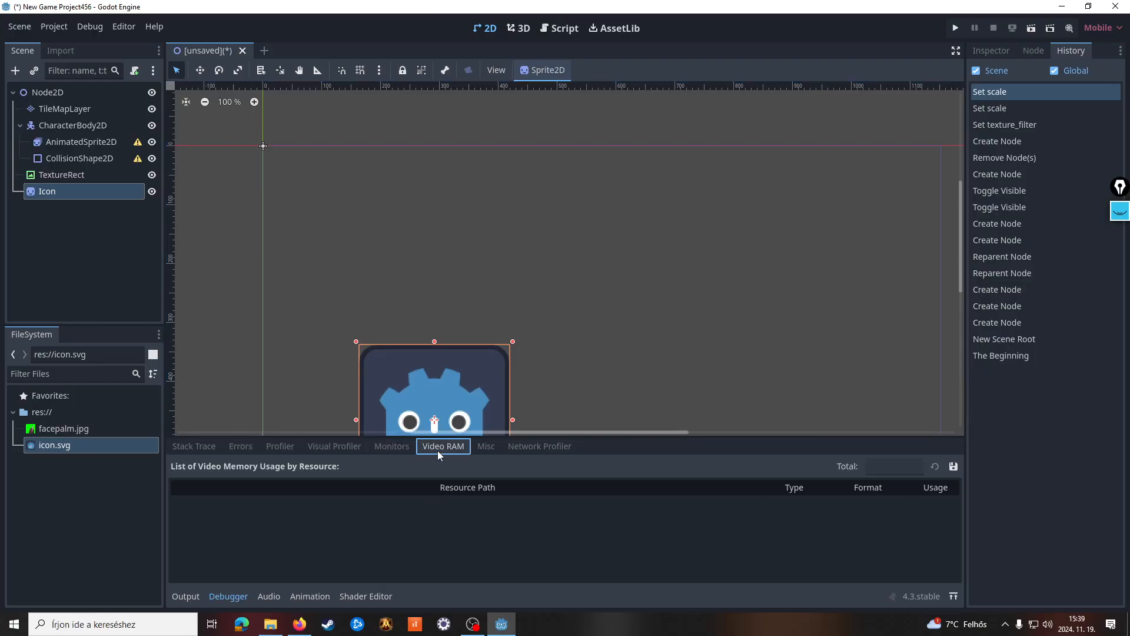
pyautogui.click(483, 447)
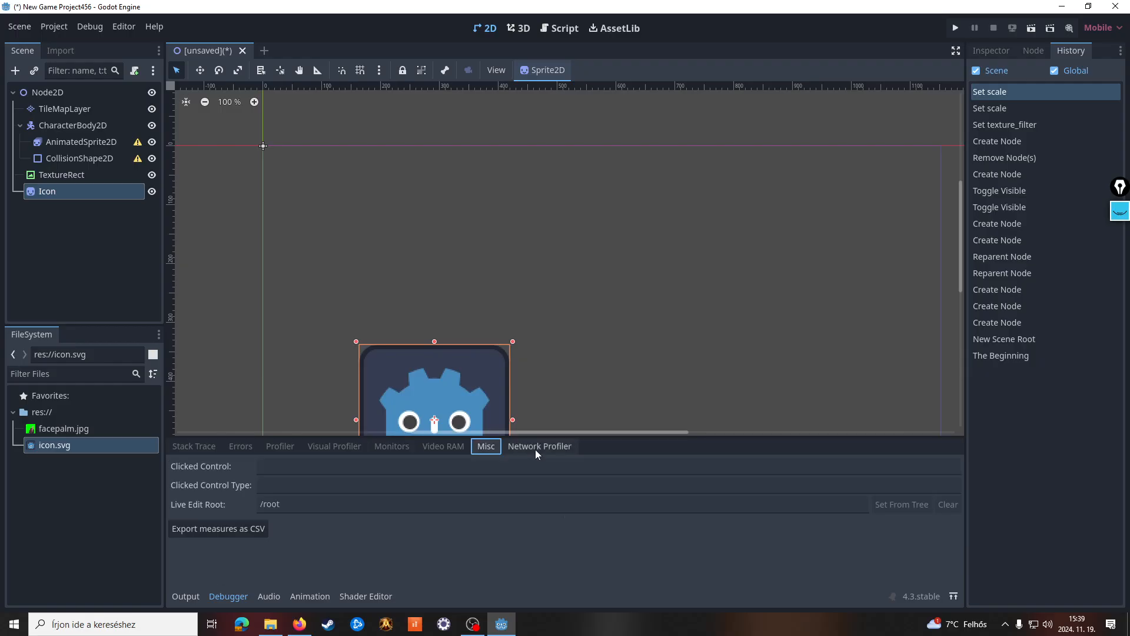
pyautogui.click(536, 449)
pyautogui.click(204, 453)
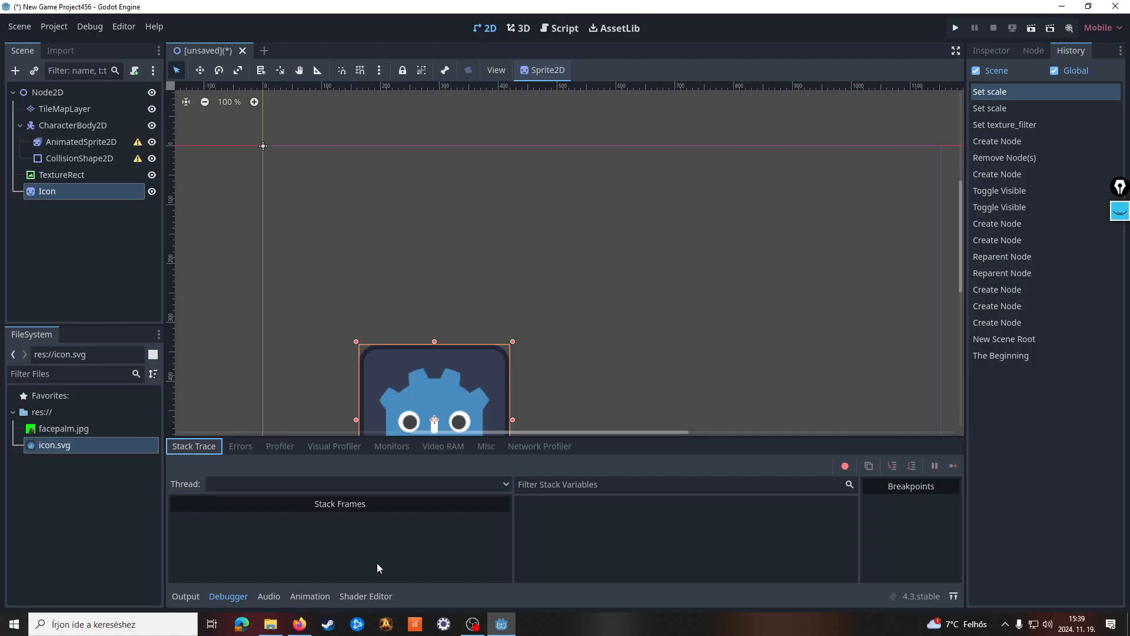
# Examine the audio bus layout with its available effects, the animation editor and the shader editor, and return to the output log
pyautogui.click(271, 596)
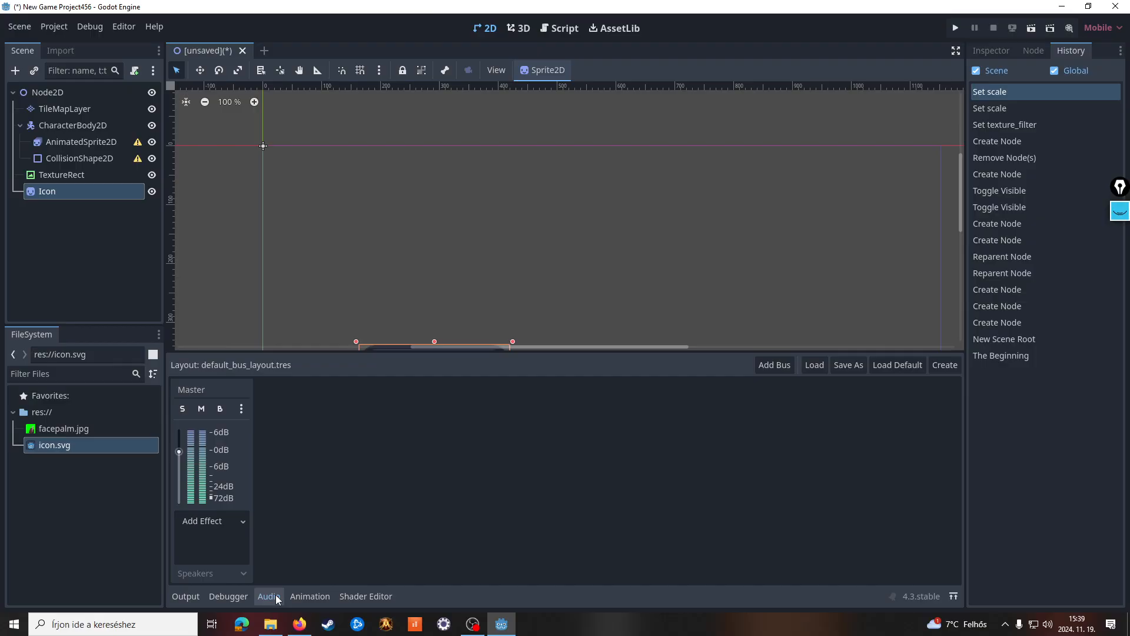
pyautogui.click(236, 523)
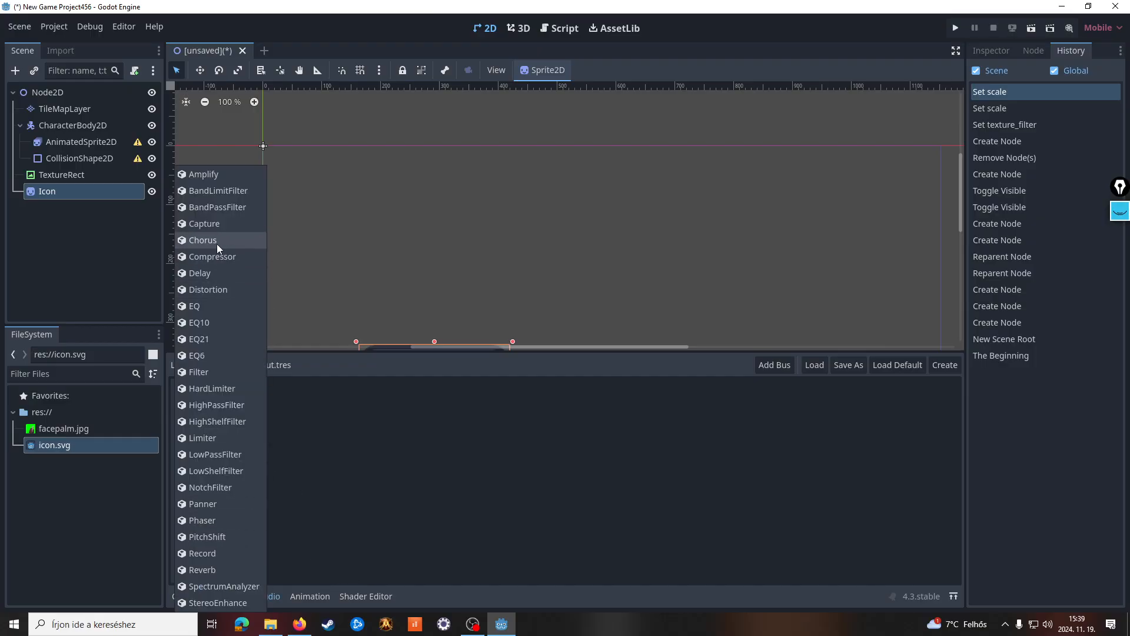
pyautogui.click(476, 482)
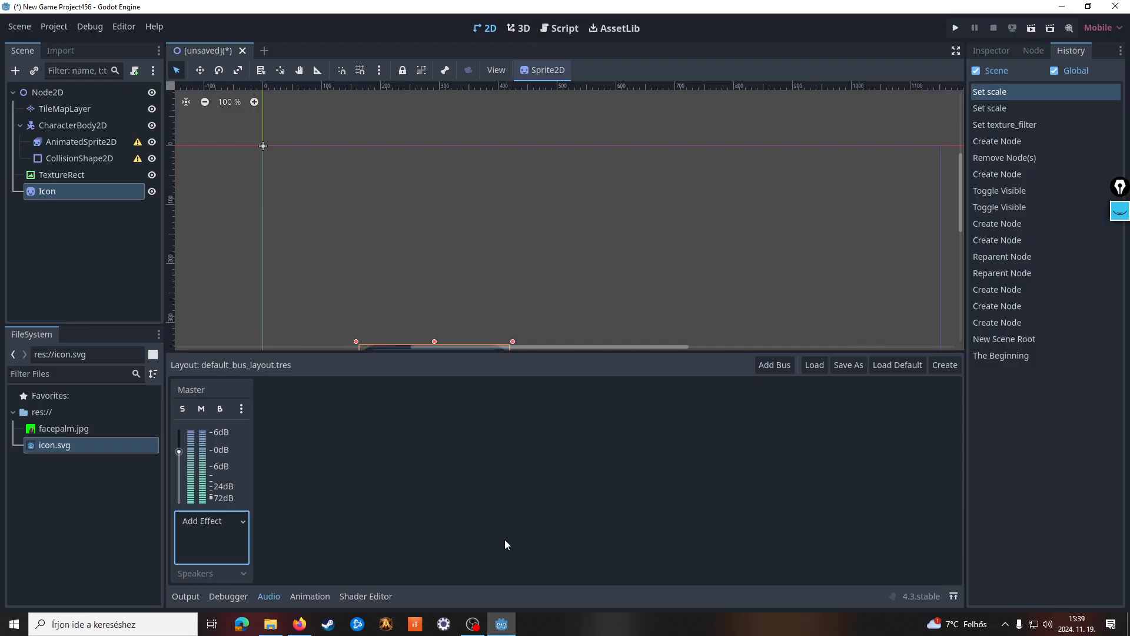
pyautogui.click(327, 601)
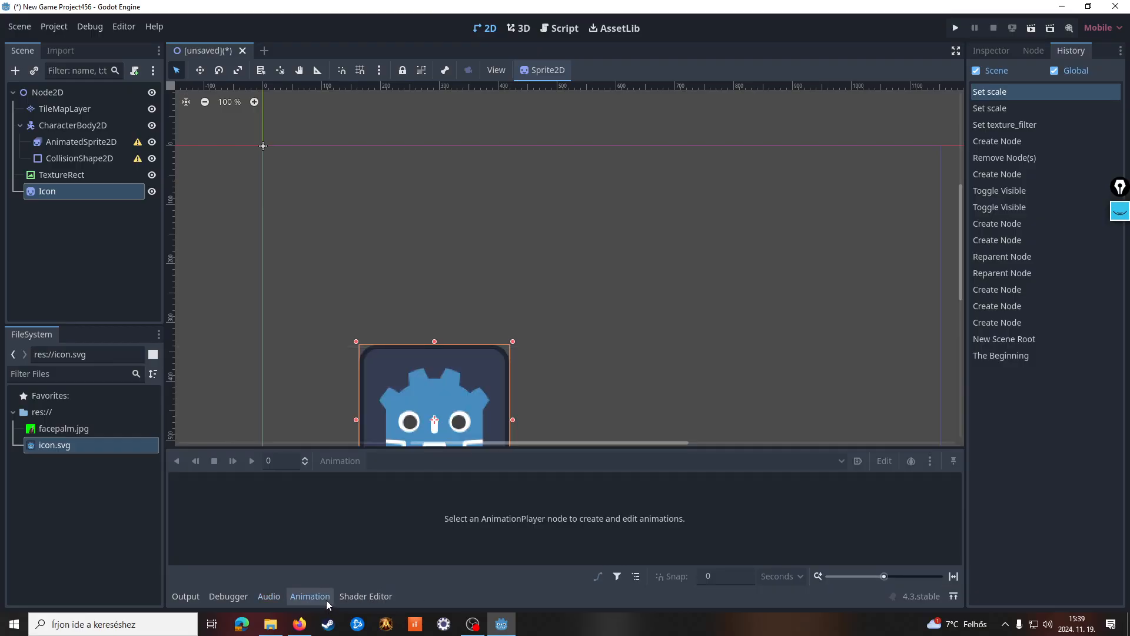
pyautogui.click(380, 596)
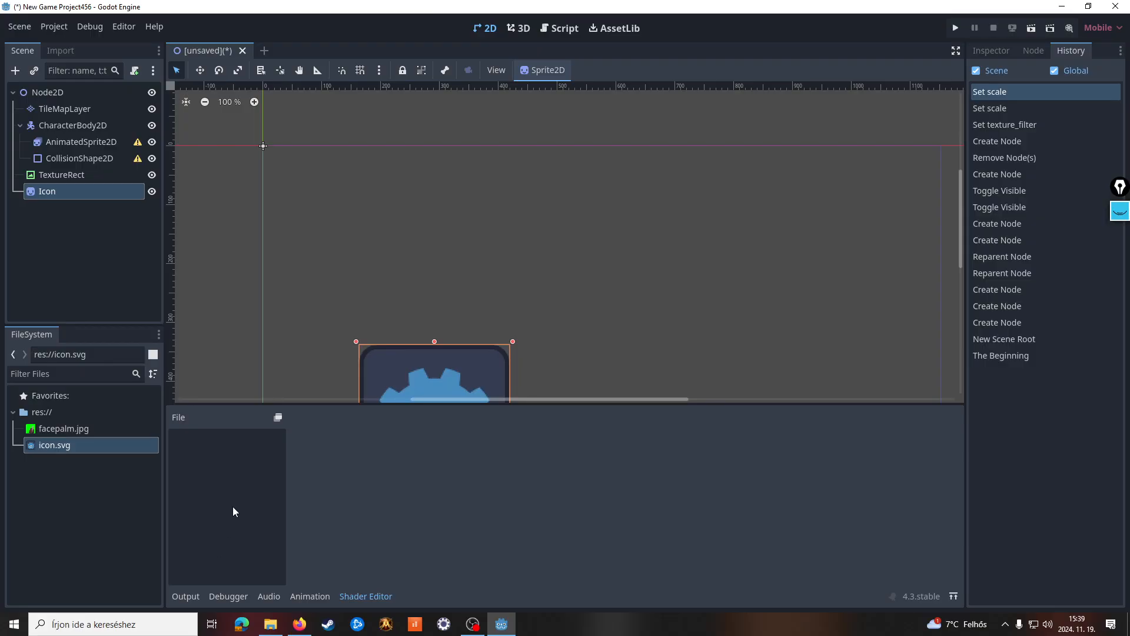
pyautogui.click(186, 596)
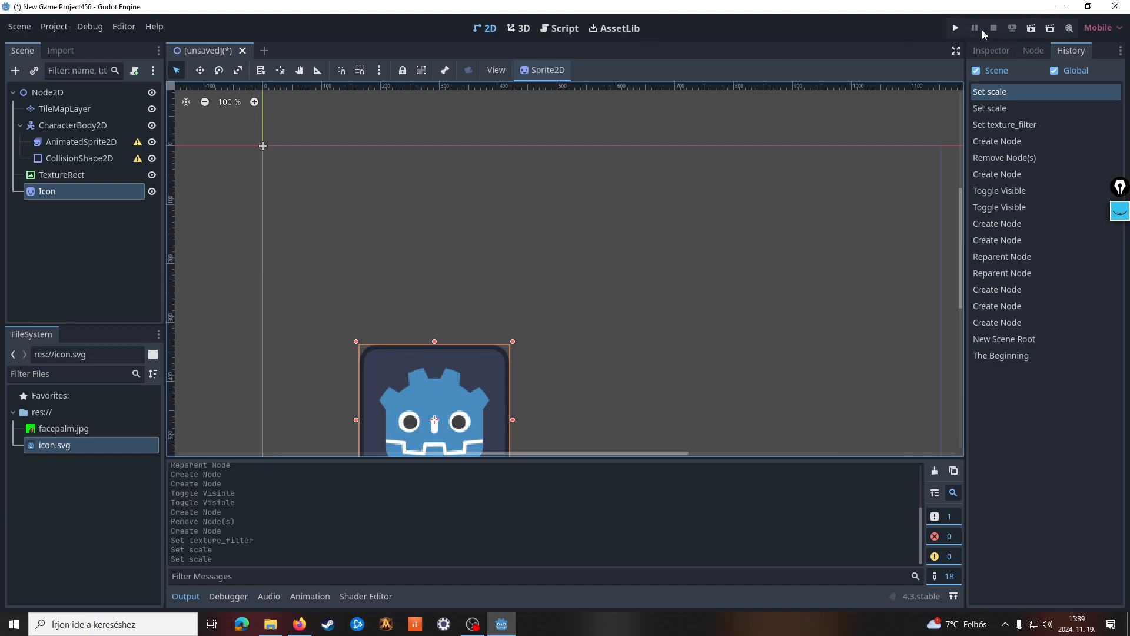
# Test-run the project with the current scene as main scene, saving it as node_2d.tscn, and close the game window
pyautogui.click(956, 28)
pyautogui.click(656, 335)
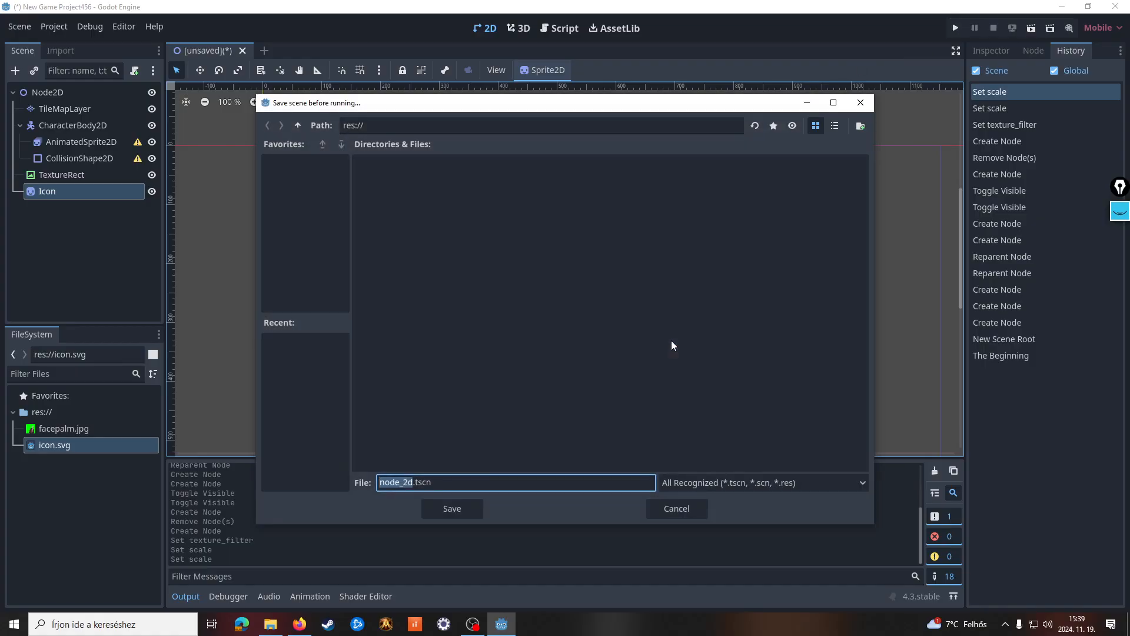
pyautogui.click(464, 510)
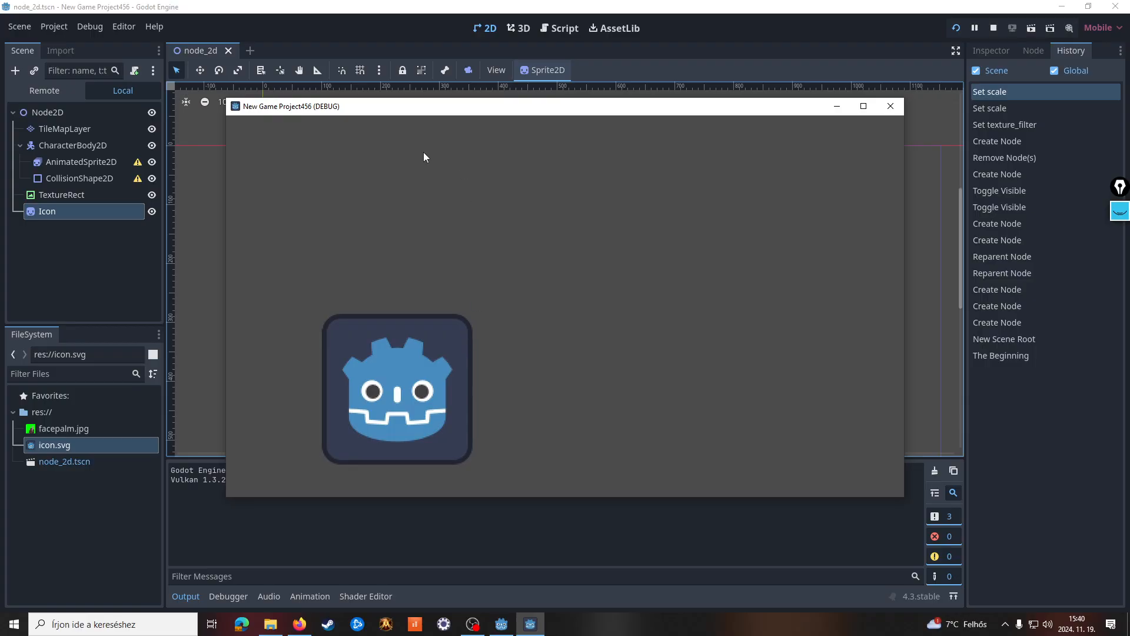
pyautogui.moveTo(495, 108); pyautogui.dragTo(556, 47)
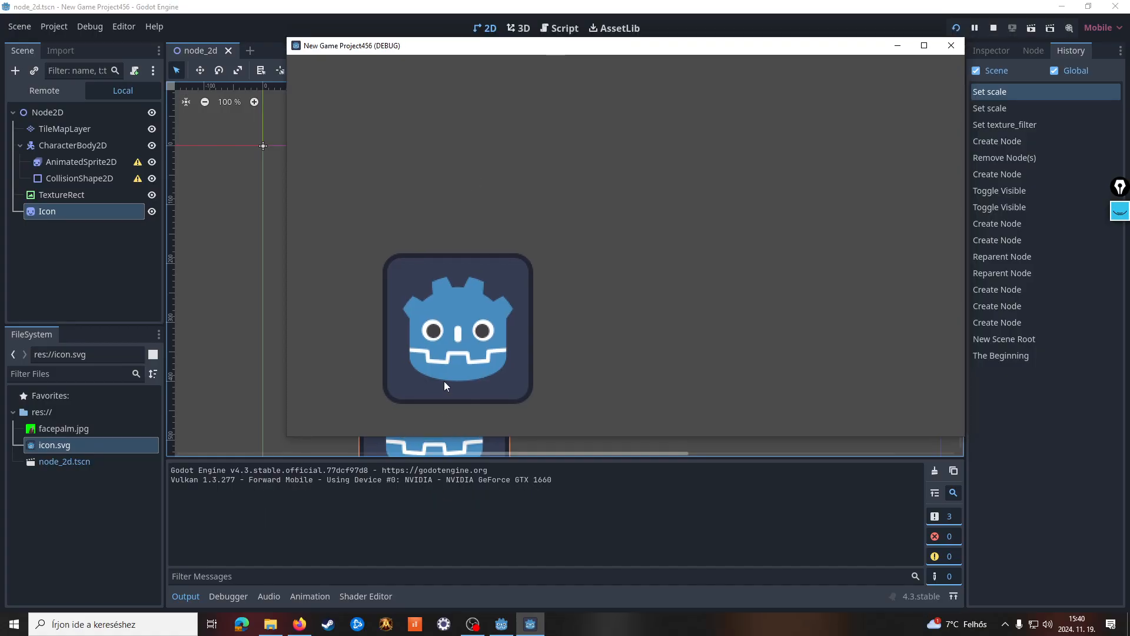
pyautogui.click(955, 46)
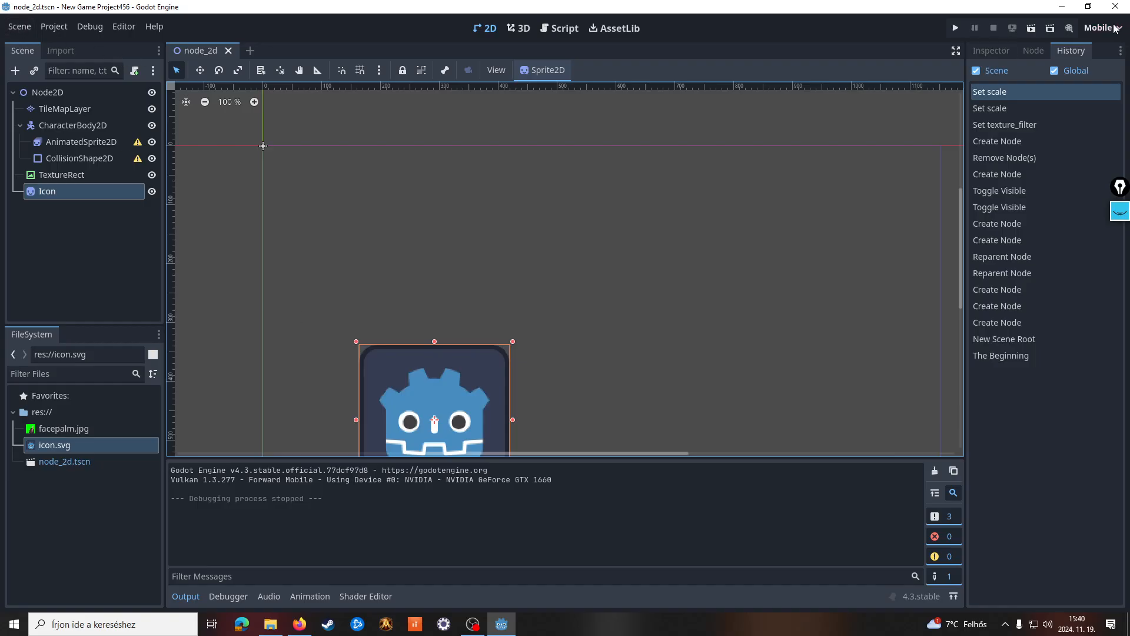
# Show the Icon sprite's properties again and open the project settings to review the display window options
pyautogui.click(991, 50)
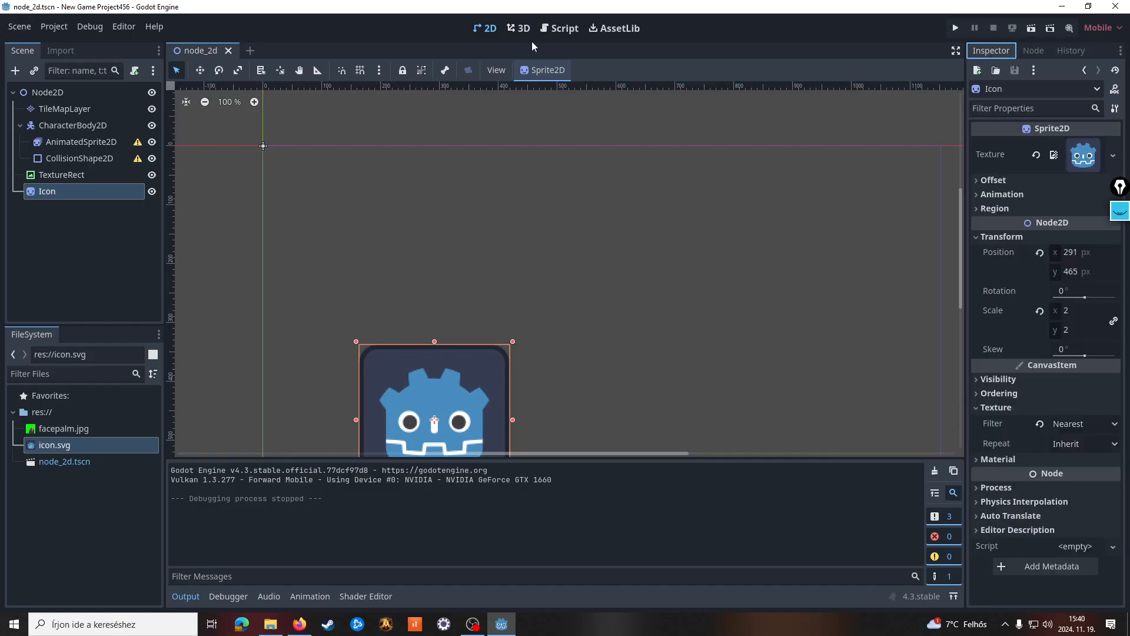
pyautogui.click(9, 29)
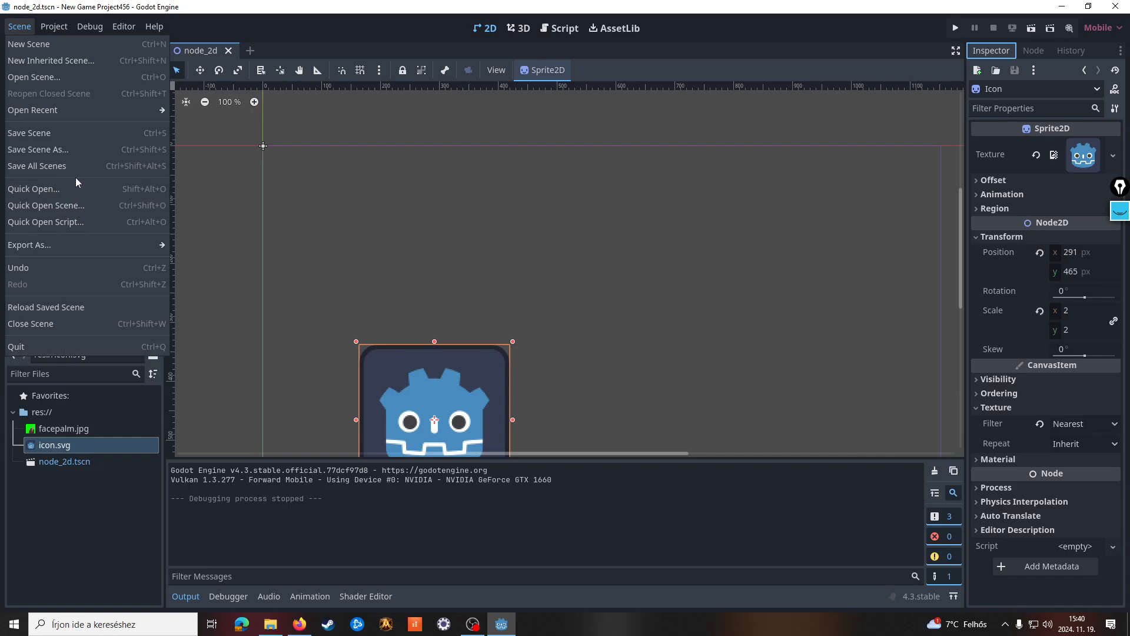
pyautogui.click(54, 27)
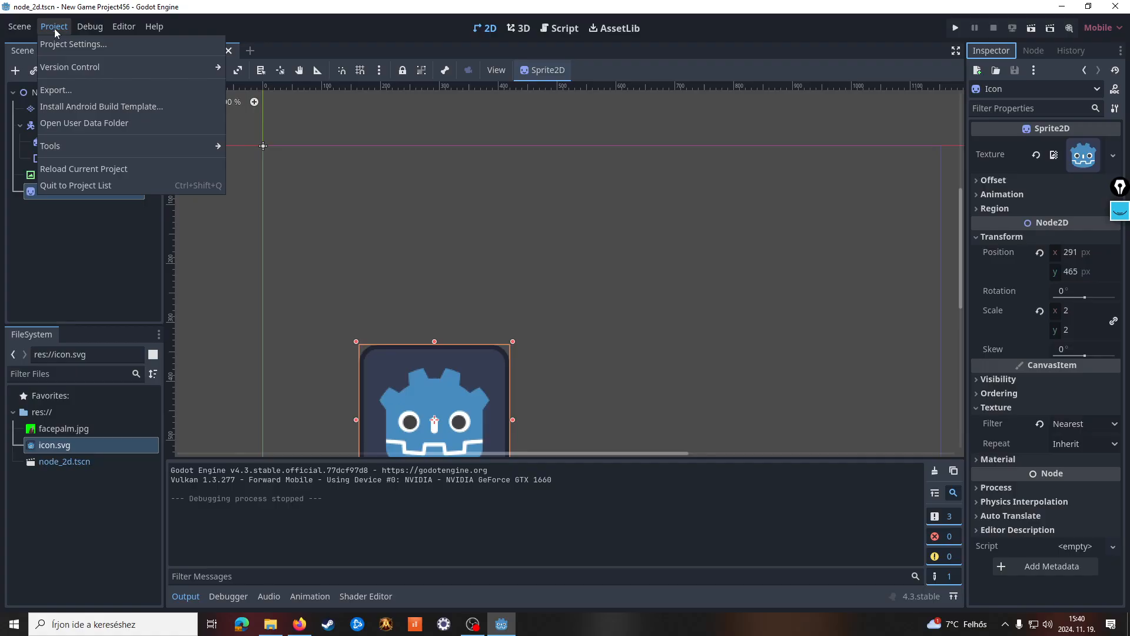
pyautogui.click(61, 45)
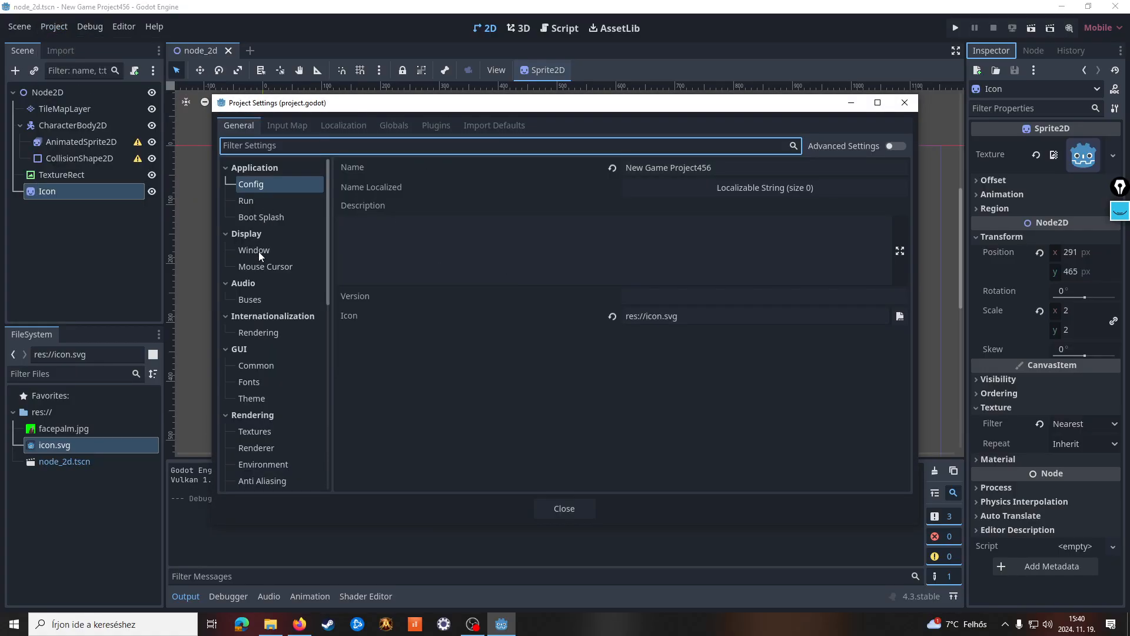
pyautogui.click(261, 250)
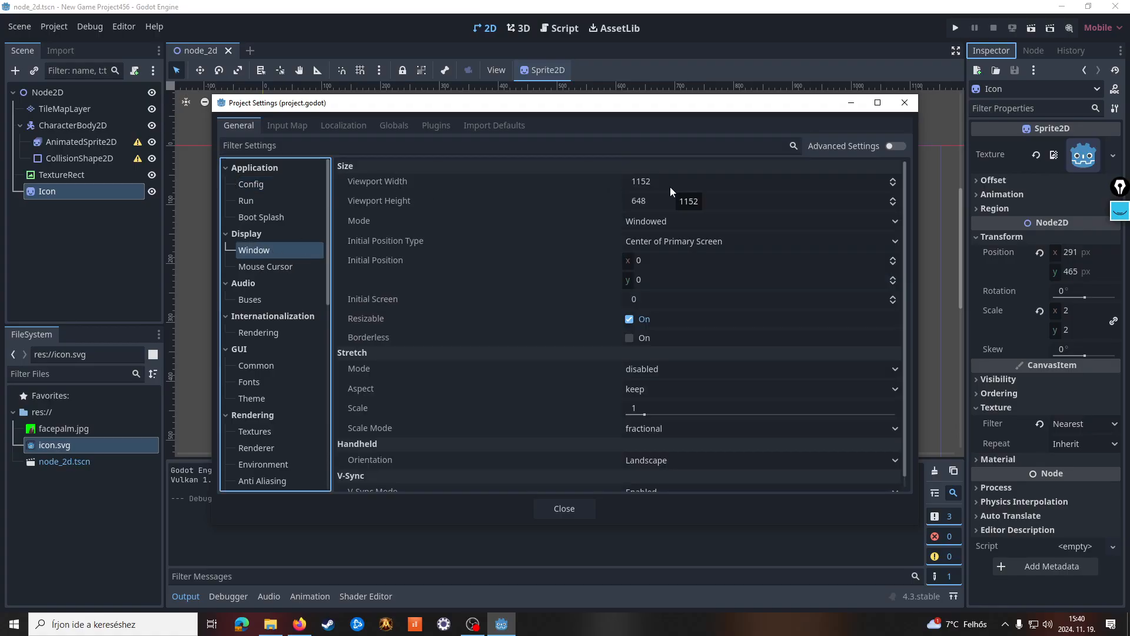
# Add a new input action named "up" to the project's input map
pyautogui.click(280, 127)
pyautogui.click(280, 166)
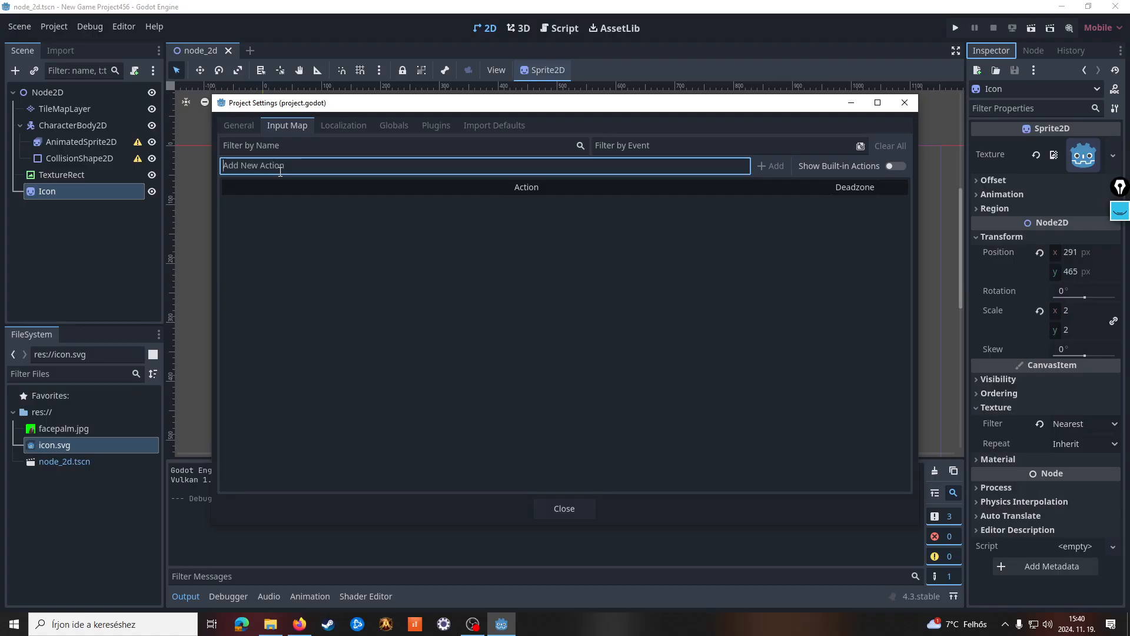
pyautogui.write('up')
pyautogui.press('Return')
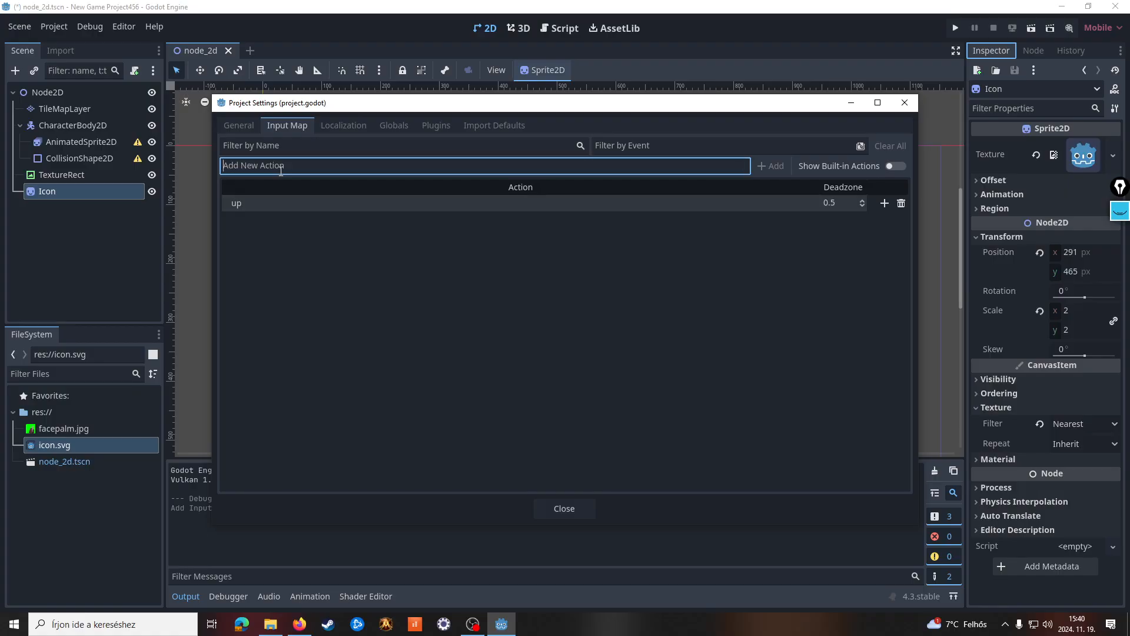
# Bind the physical Up arrow key to the "up" action
pyautogui.click(886, 203)
pyautogui.press('Up')
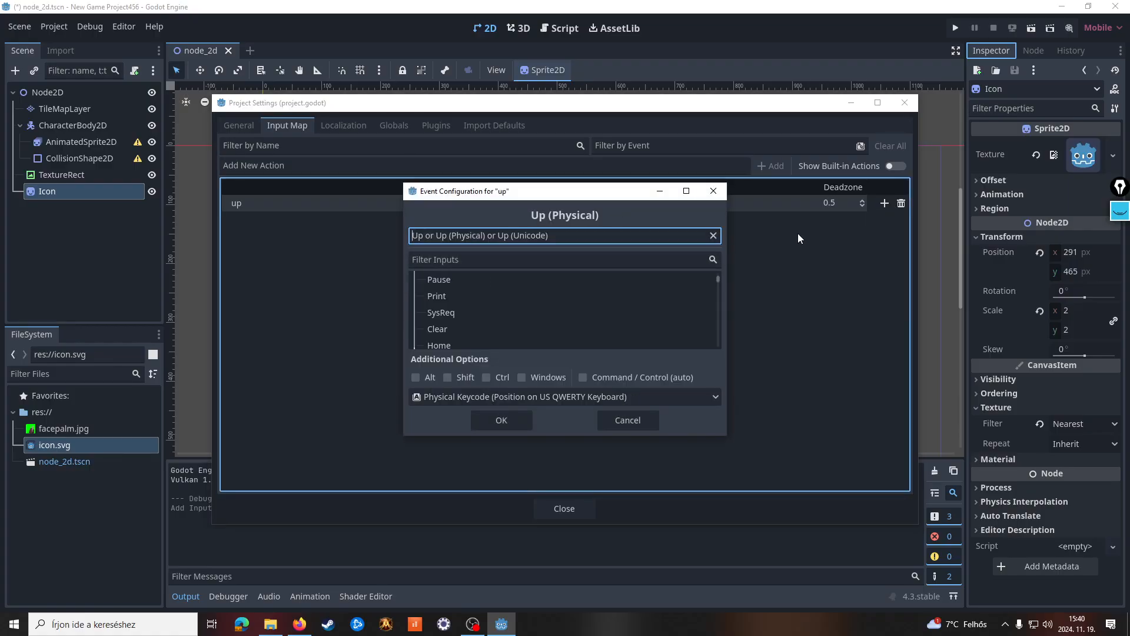
pyautogui.press('KP_Enter')
pyautogui.press('Up')
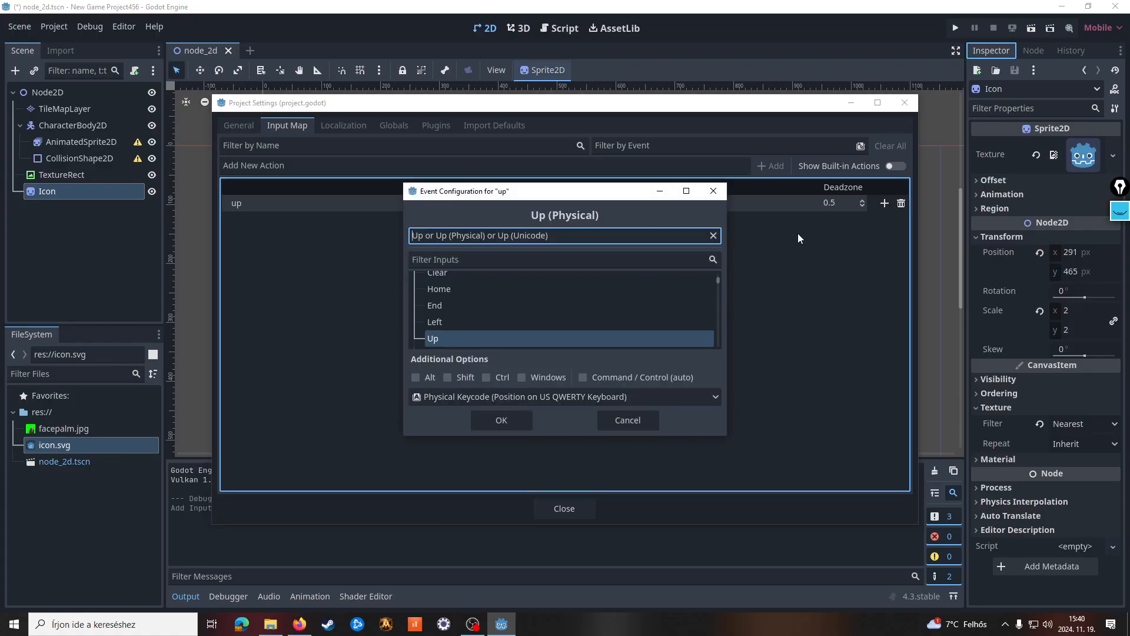
pyautogui.click(502, 417)
# Bind the physical W key to the "up" action as a second event and close the project settings
pyautogui.click(884, 203)
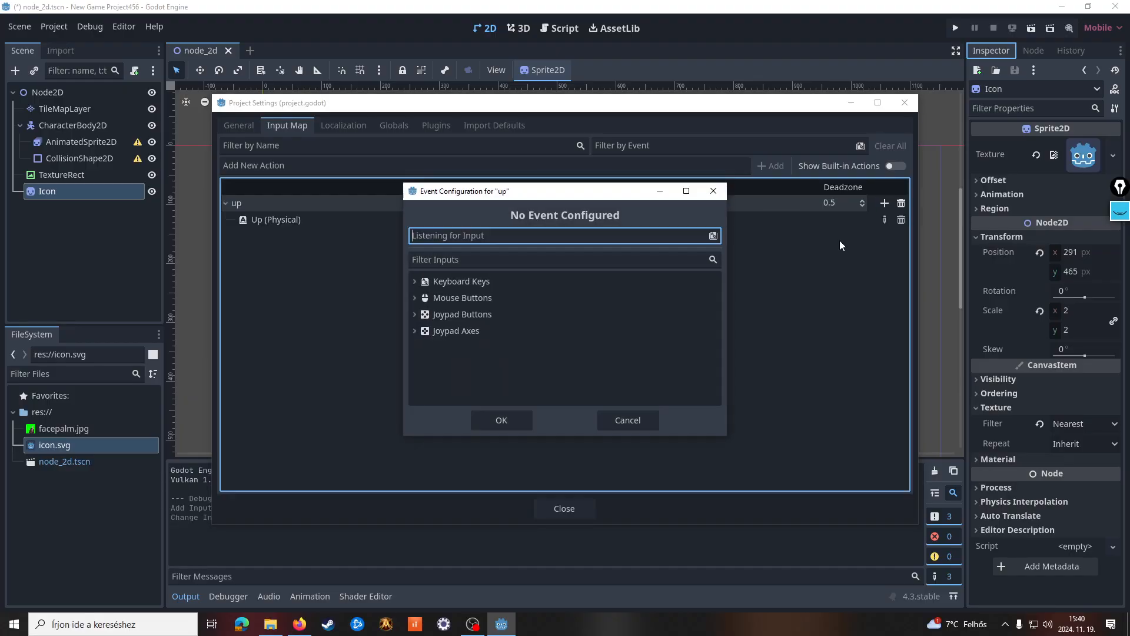
pyautogui.press('w')
pyautogui.click(501, 420)
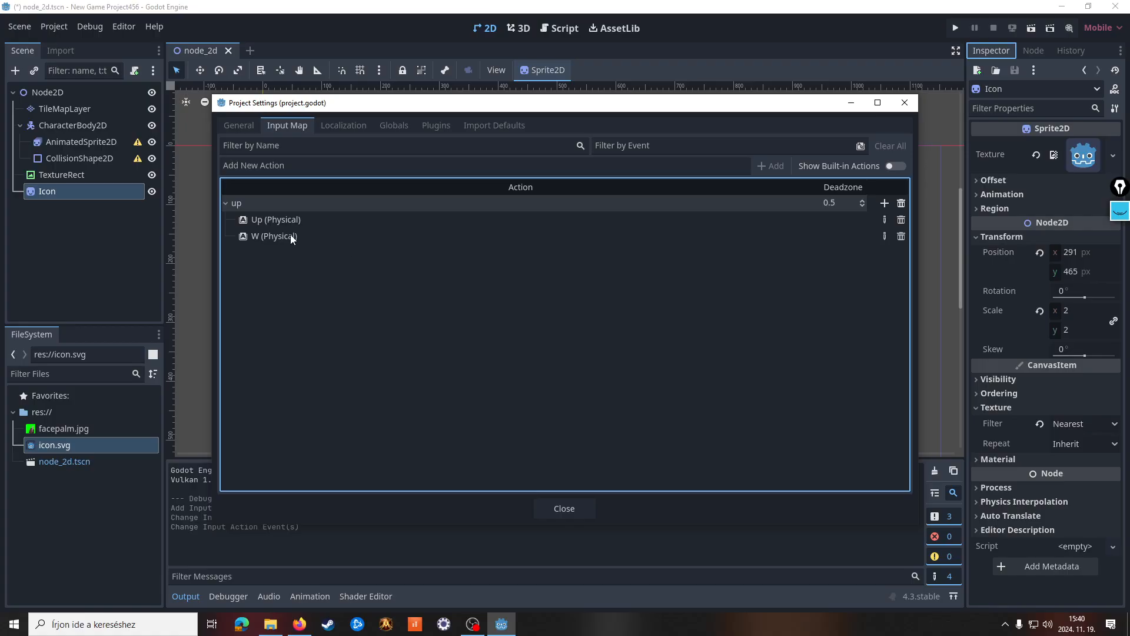
pyautogui.click(278, 219)
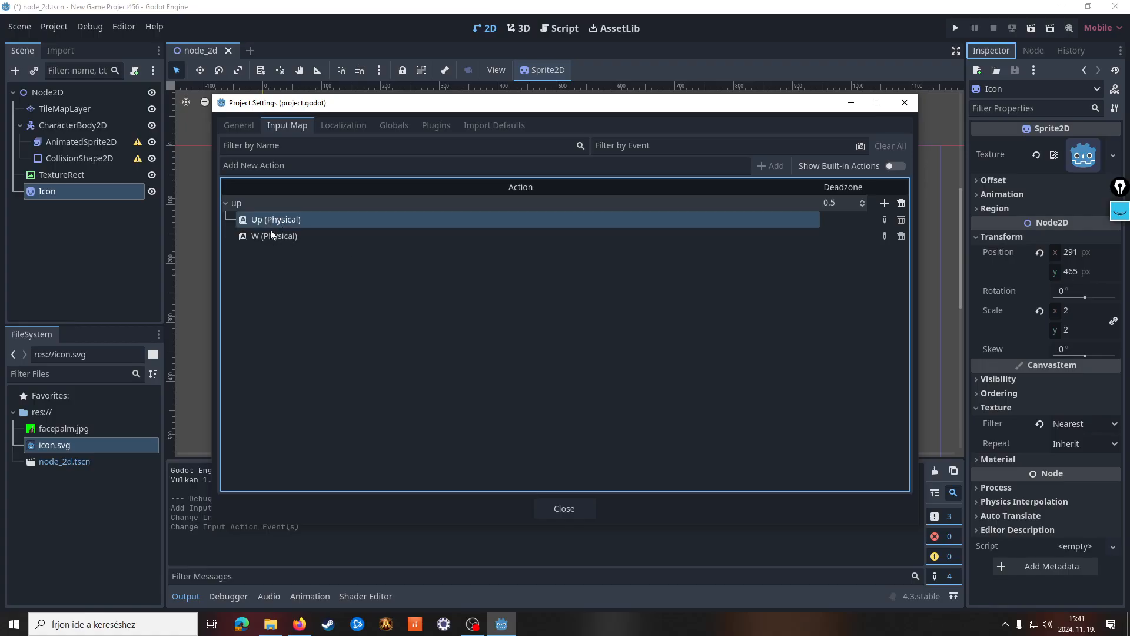
pyautogui.click(266, 238)
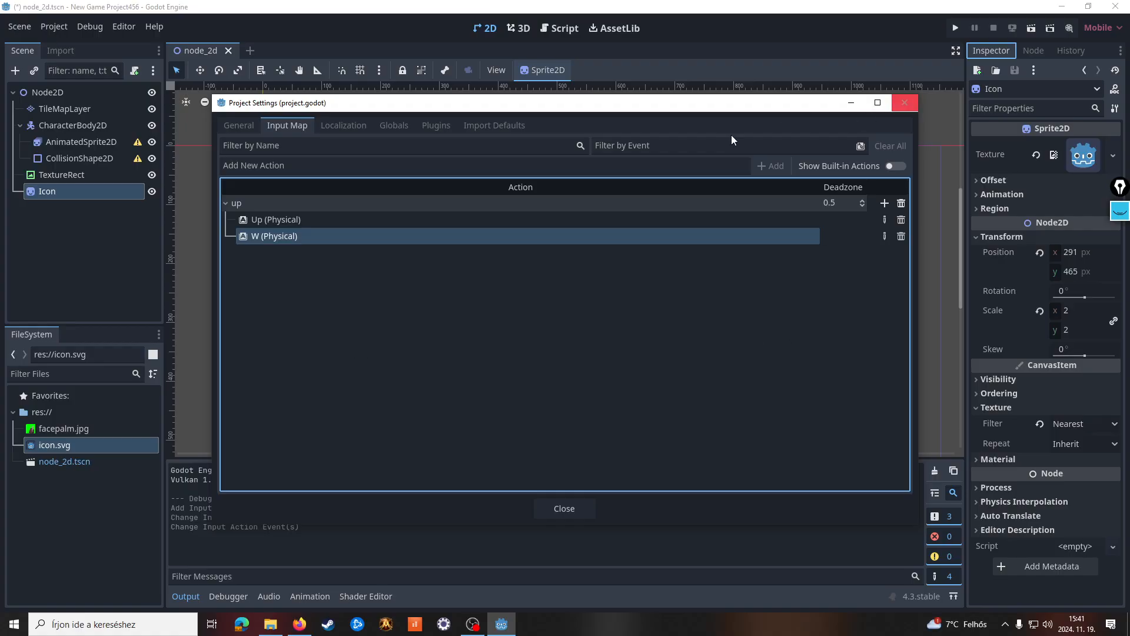
pyautogui.click(904, 104)
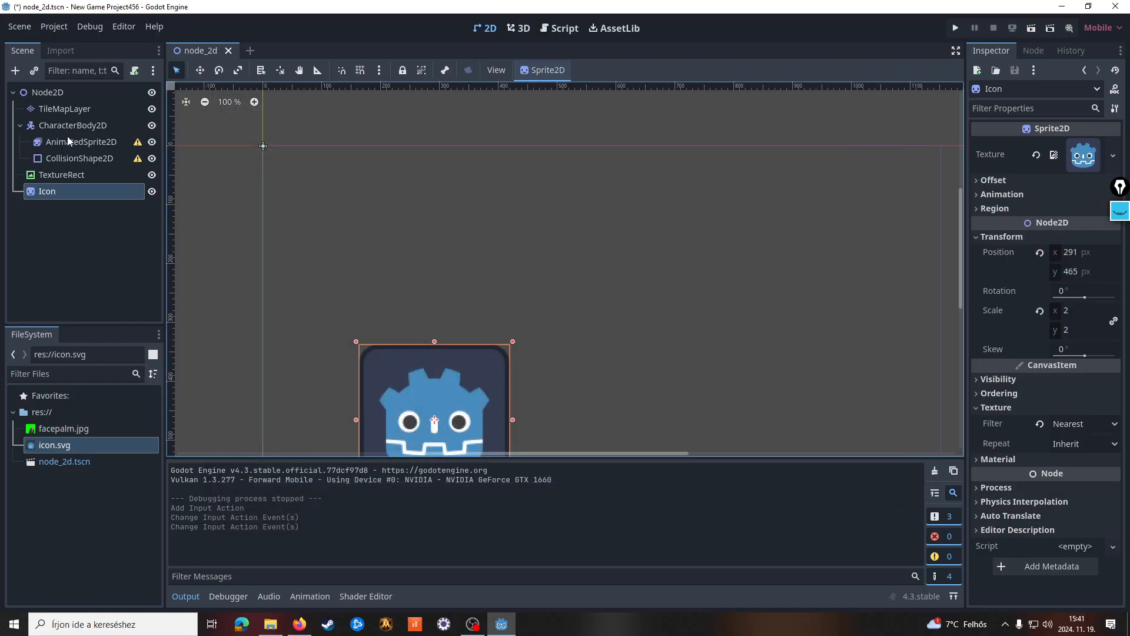
# Inspect the properties of the CharacterBody2D node and its CollisionShape2D and AnimatedSprite2D children
pyautogui.click(86, 125)
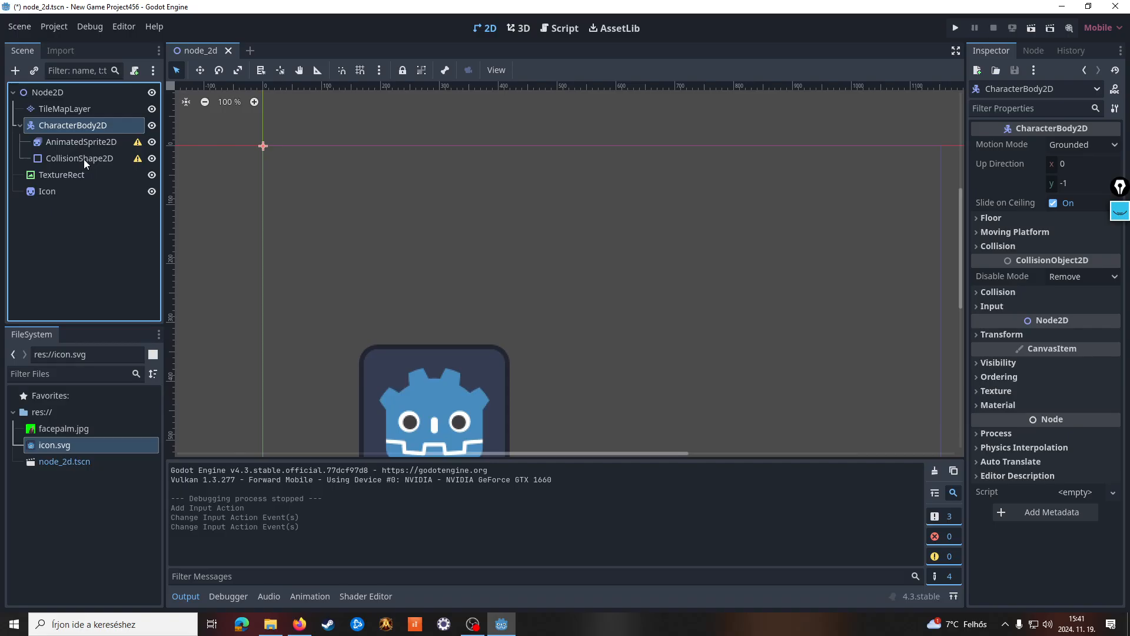
pyautogui.click(86, 159)
pyautogui.click(82, 128)
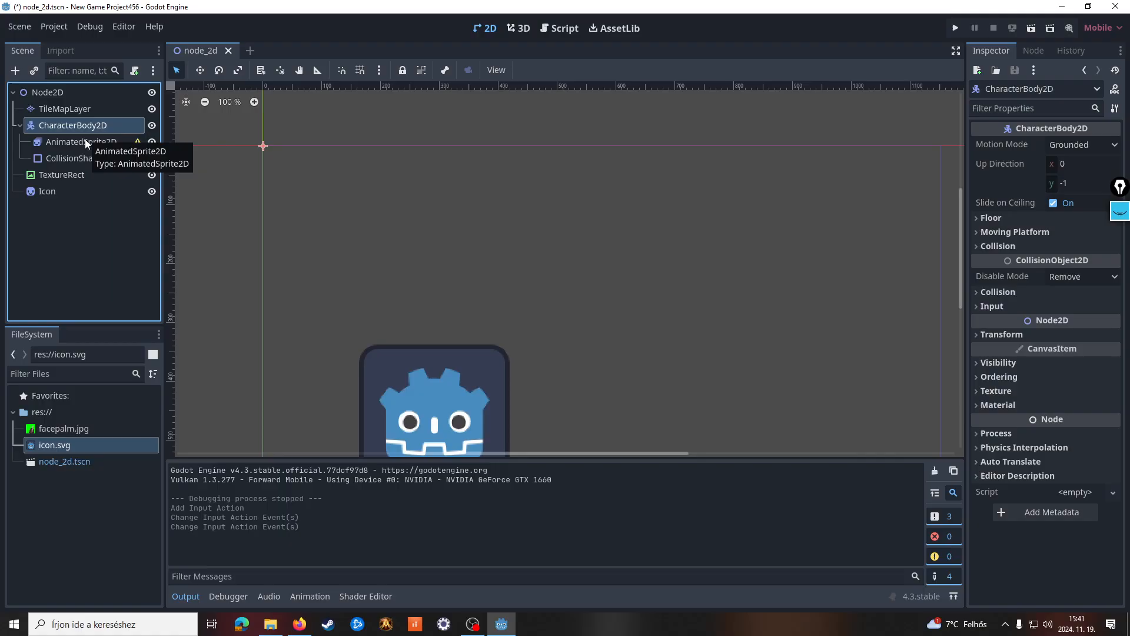
pyautogui.click(84, 141)
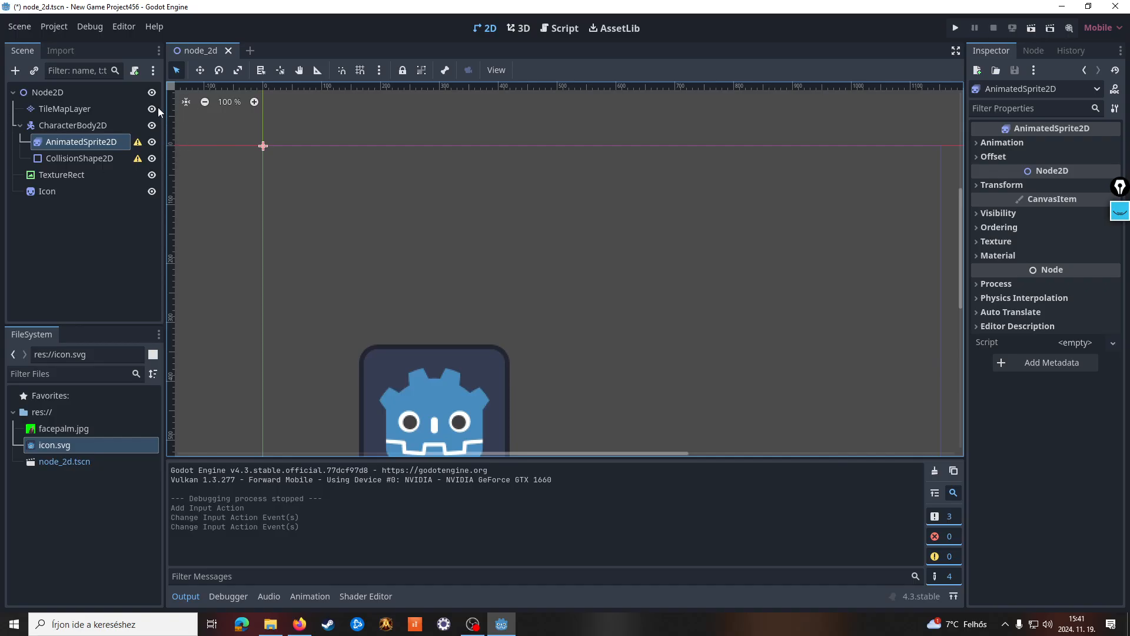
# Open Godot's online documentation in the browser, look through its Getting Started topics, and return to the Godot editor
pyautogui.click(152, 28)
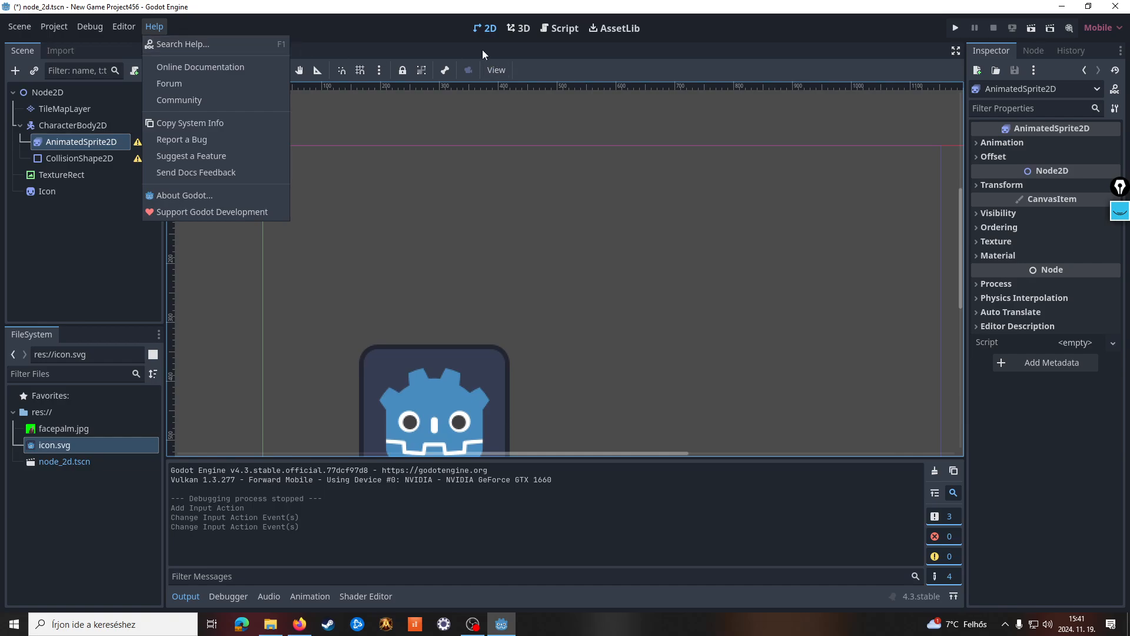
pyautogui.click(219, 69)
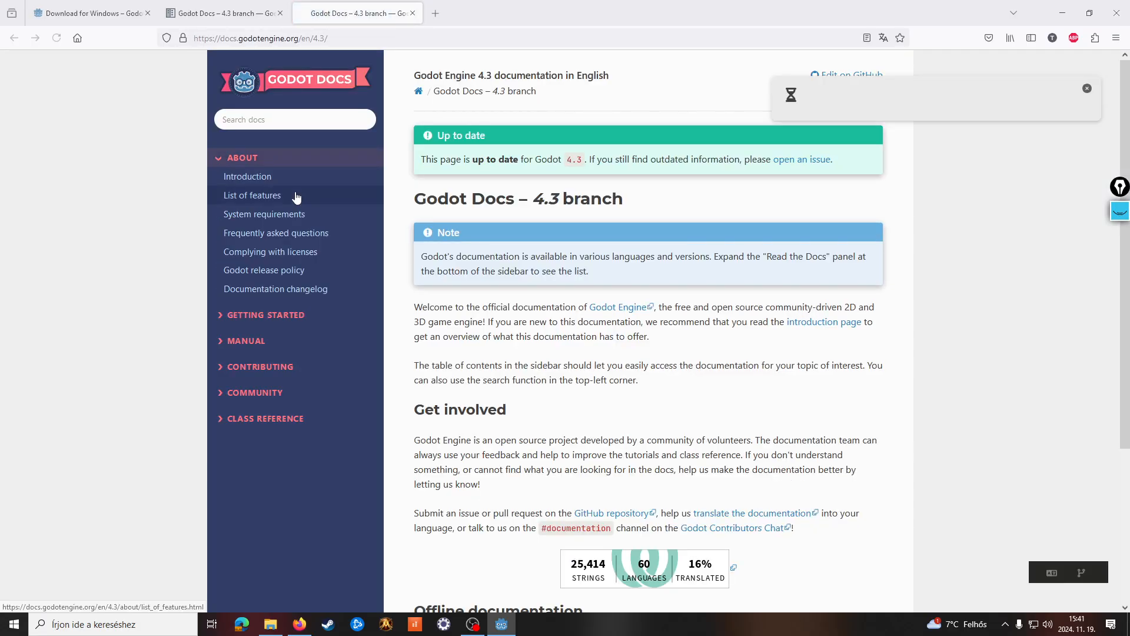
pyautogui.scroll(-5, 718, 365)
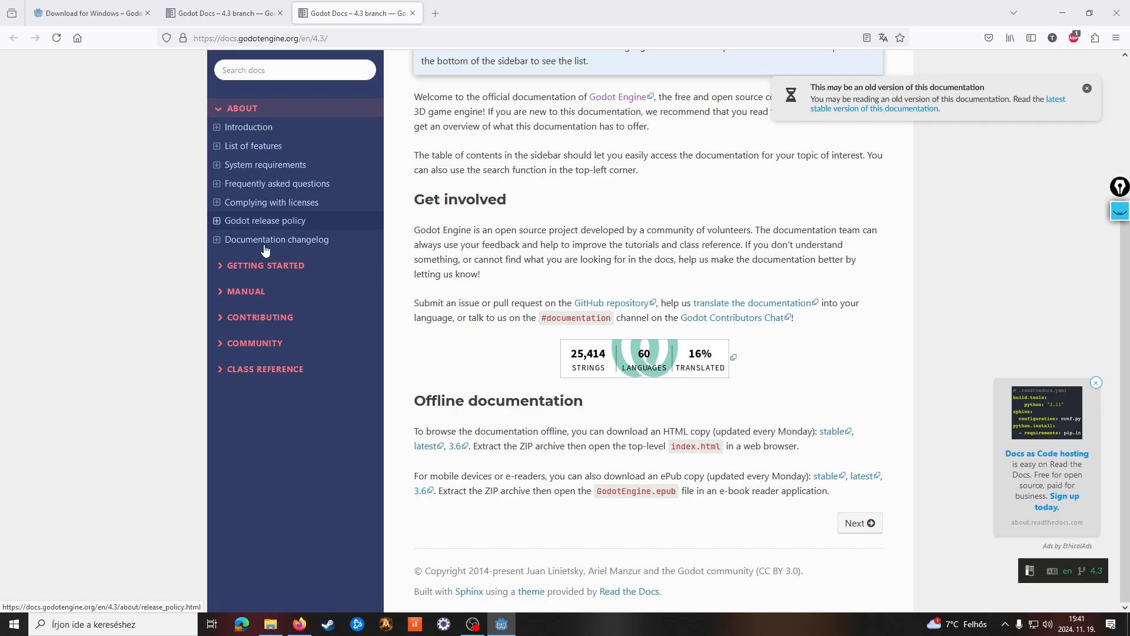
pyautogui.click(219, 269)
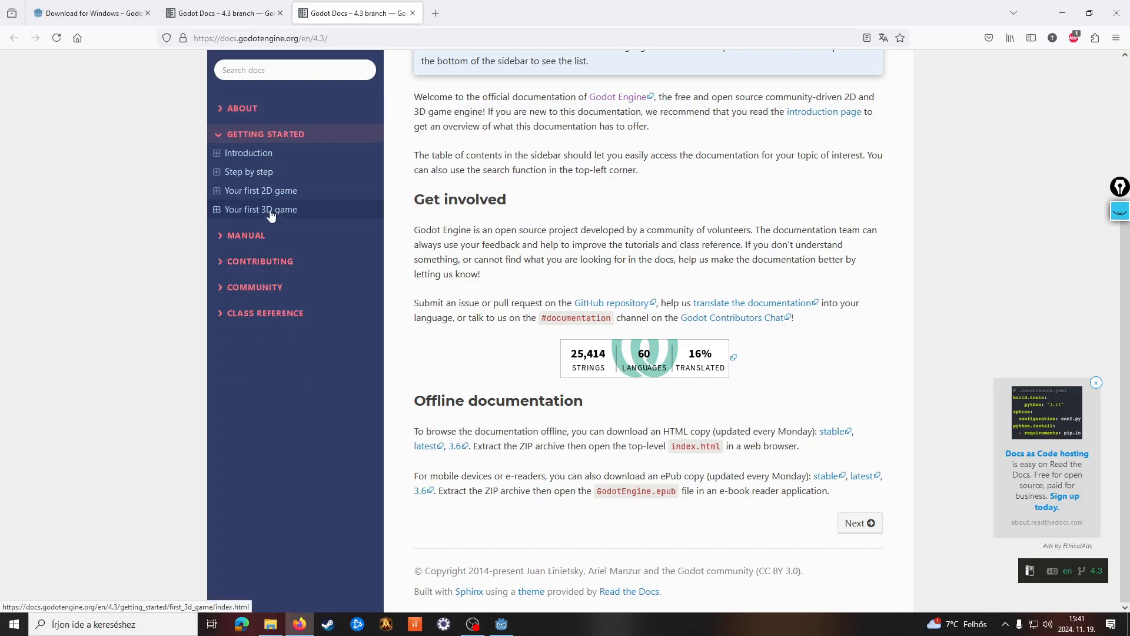
pyautogui.scroll(3, 704, 406)
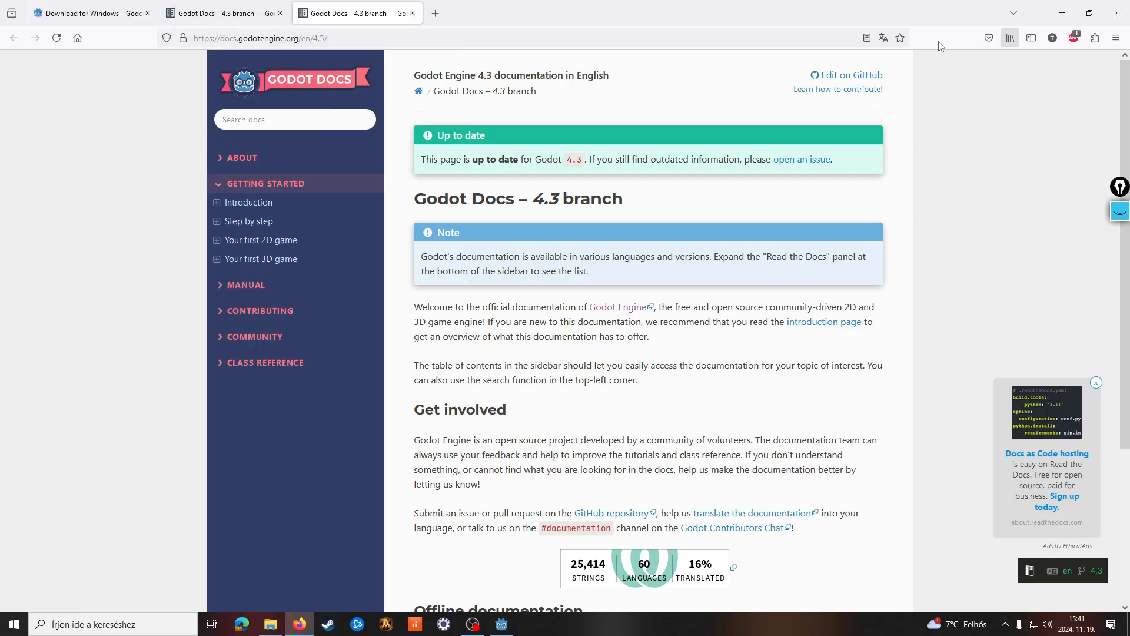
pyautogui.click(1063, 13)
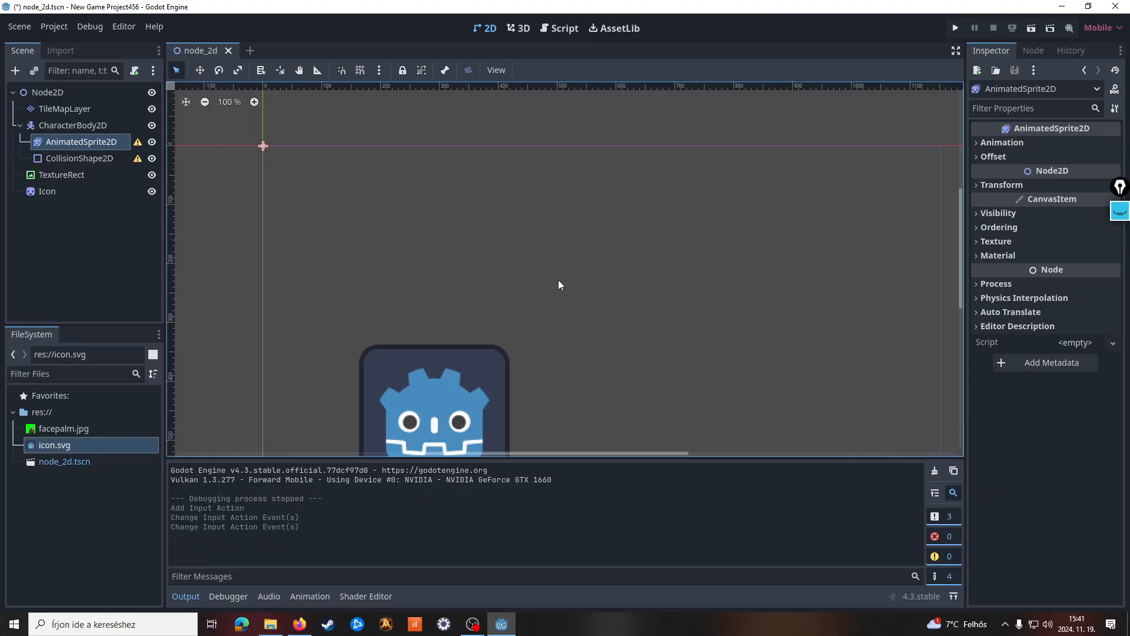